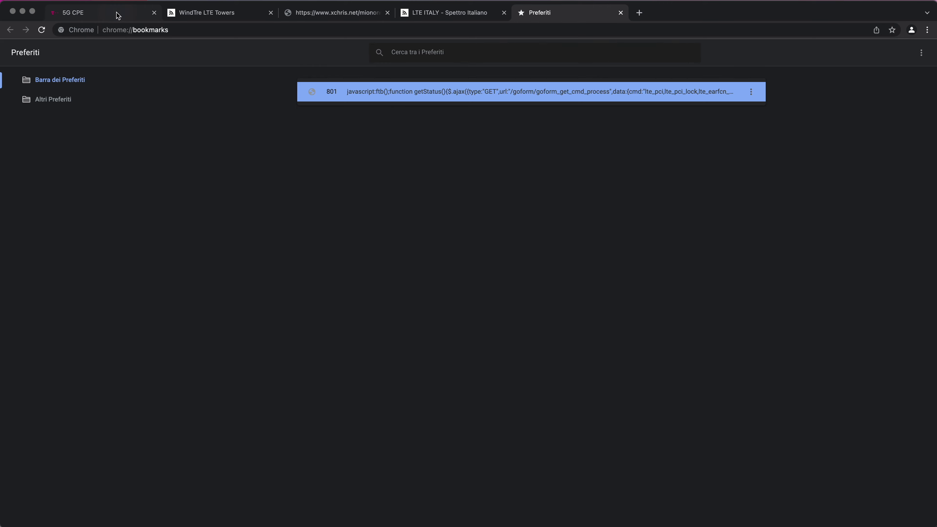
Switch to the 5G CPE router page and run the 801 bookmarklet on it.
click(117, 13)
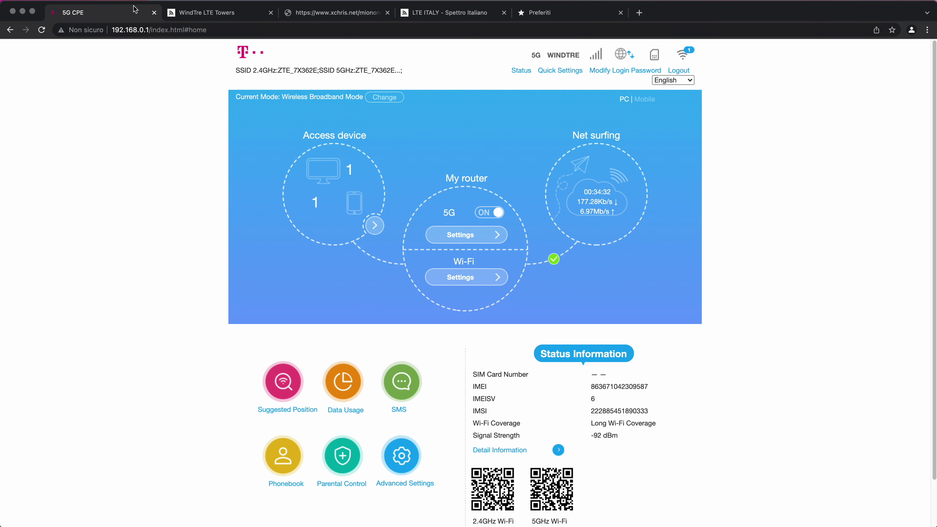
click(59, 0)
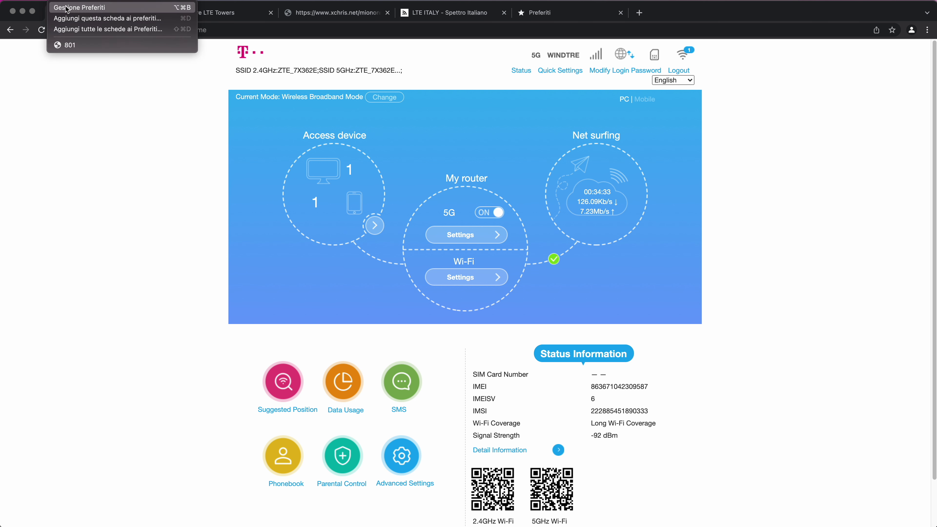
click(80, 48)
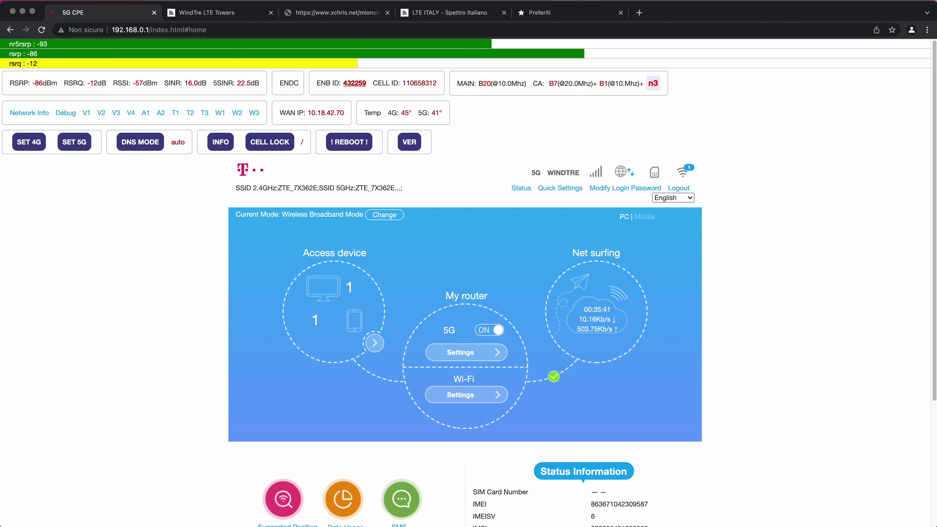
Switch to the Speedtest app, place its window beside the router's signal data, run a speed test and stop it.
key(super+Tab)
drag(903, 265, 758, 194)
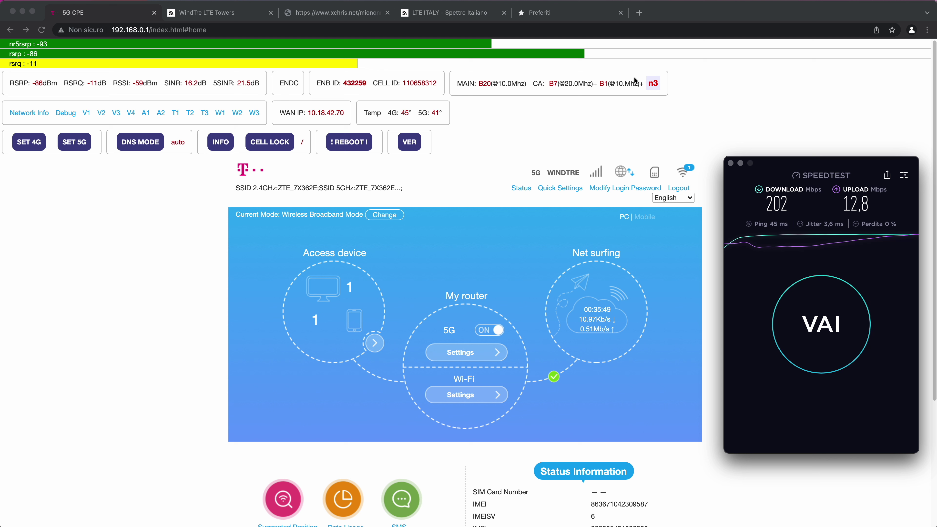
click(814, 314)
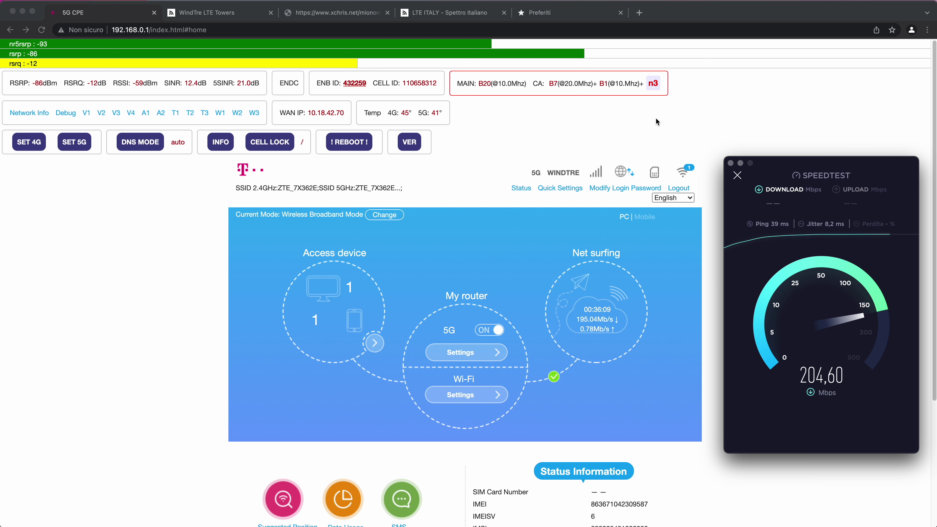
click(734, 178)
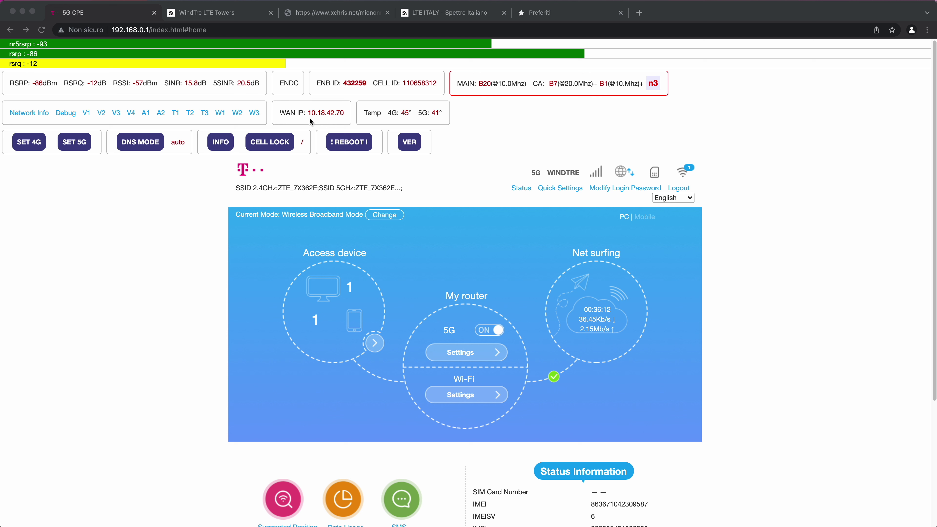
Highlight the router's WAN IP address and try to look up the public IP at ilmioip.org in a new tab.
drag(309, 113, 346, 113)
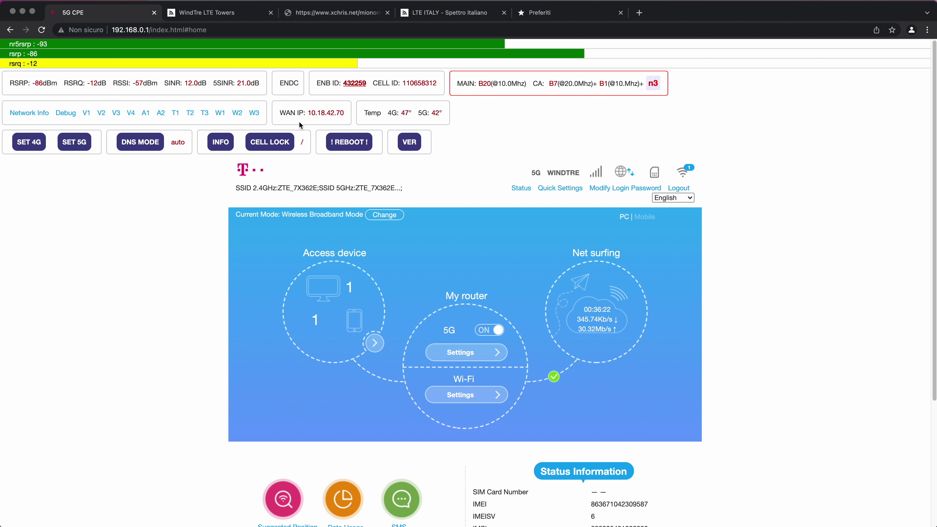
drag(310, 112, 368, 113)
click(640, 12)
text(ilmioip.org)
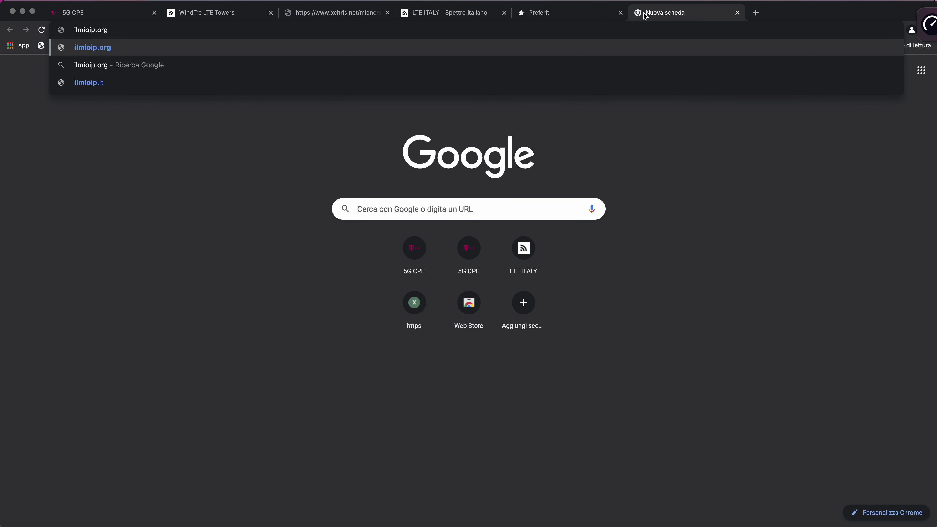
key(Return)
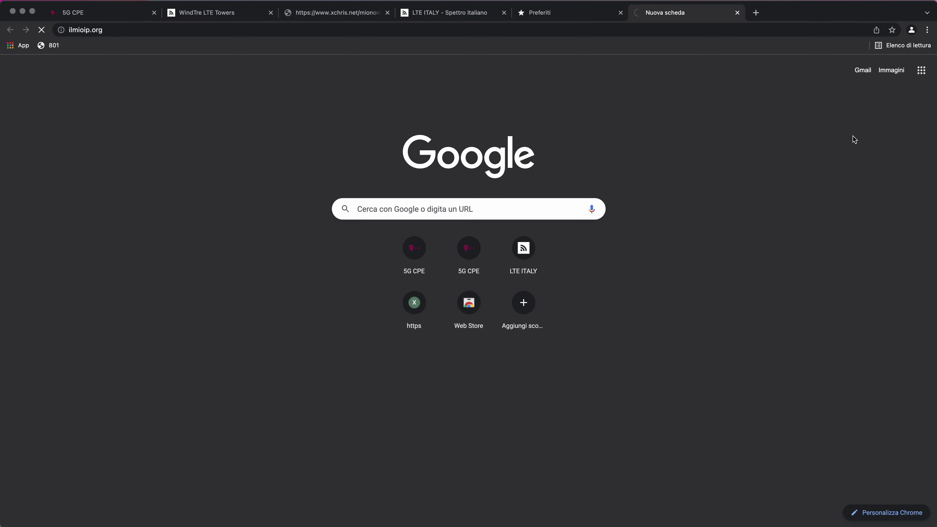
Search the web for ilmioip and open the Il Mio IP site to look up the public IP address.
double_click(128, 32)
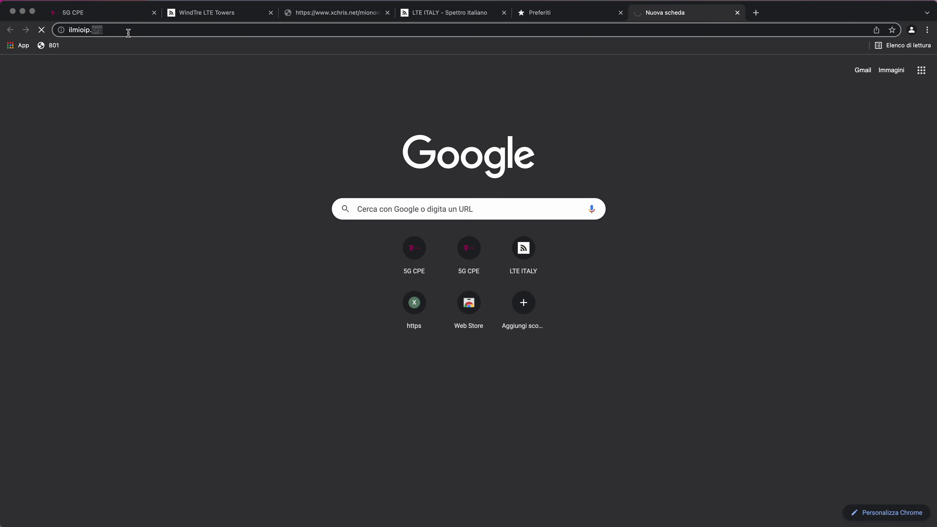
key(super+a)
key(BackSpace)
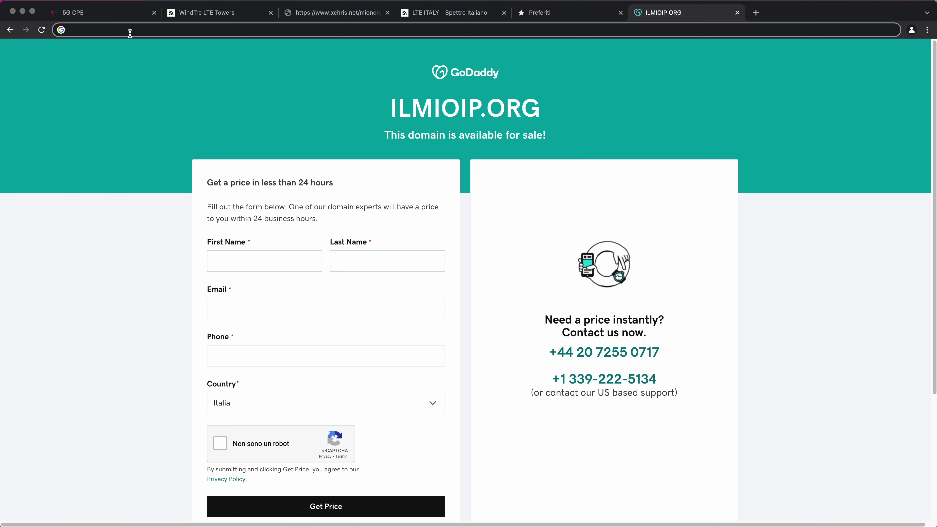
text(ilmioip)
key(Return)
click(125, 145)
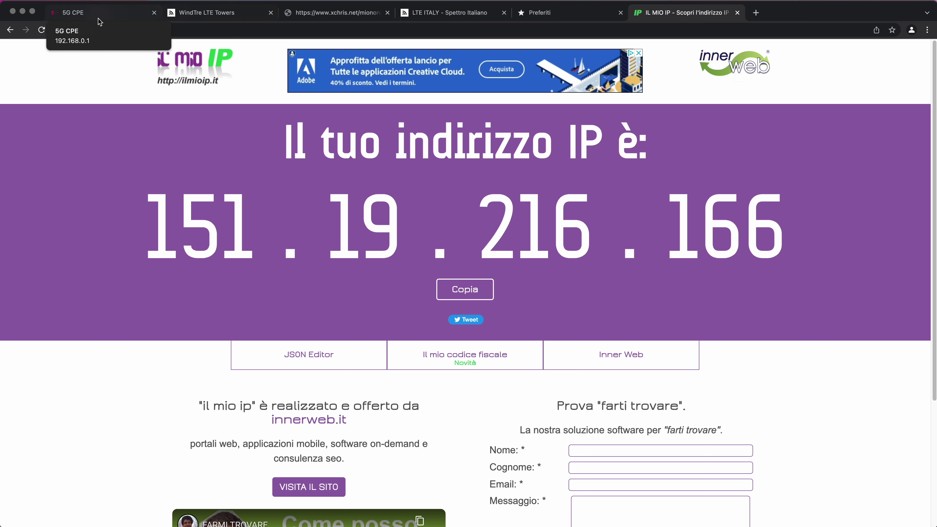
Return to the router page and examine the 4G and 5G connection details on the Network Information page.
click(80, 13)
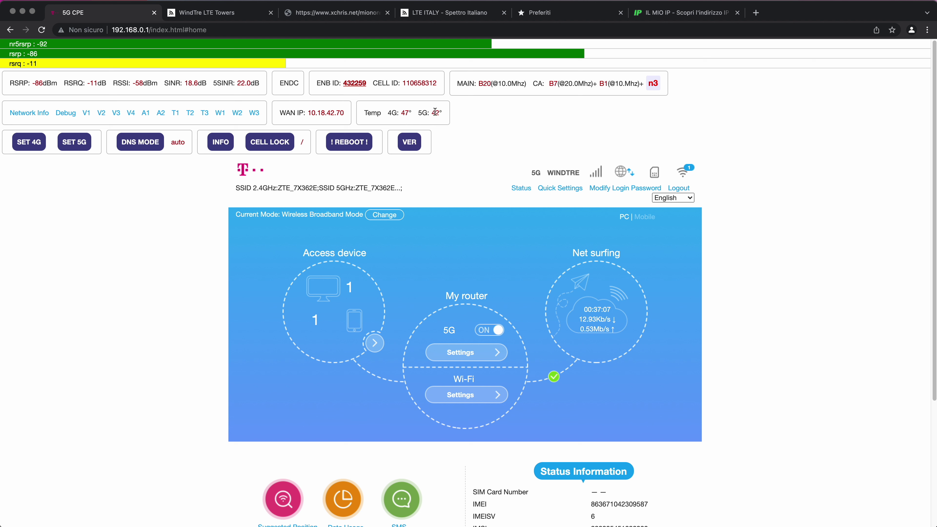
click(36, 115)
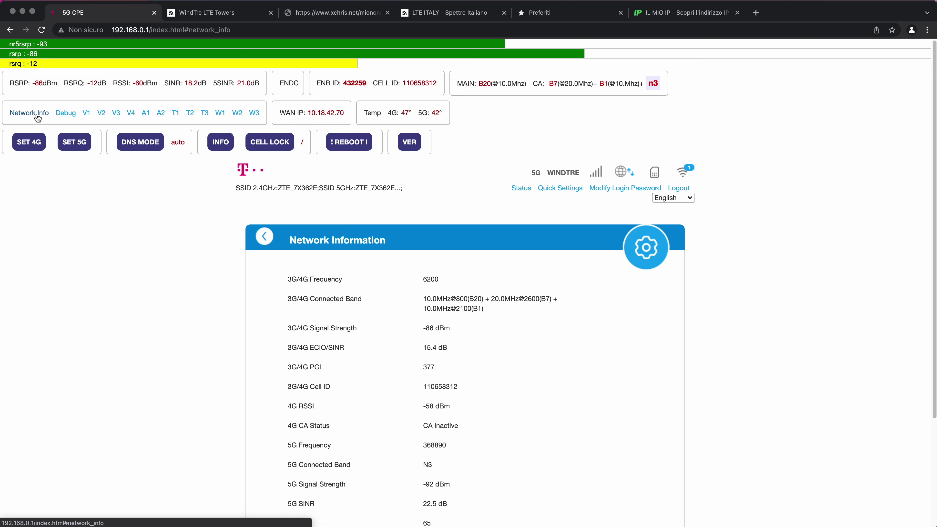
scroll(192, 273, down, 3)
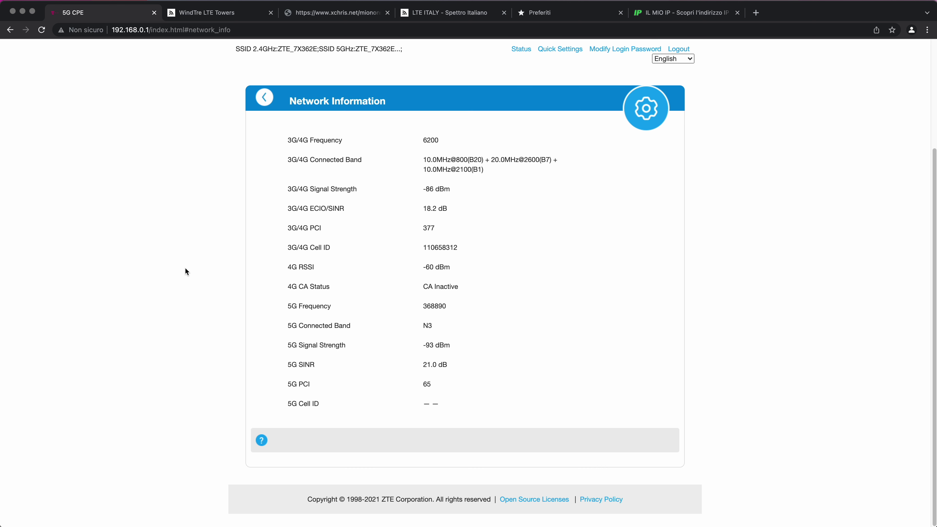
scroll(380, 287, up, 5)
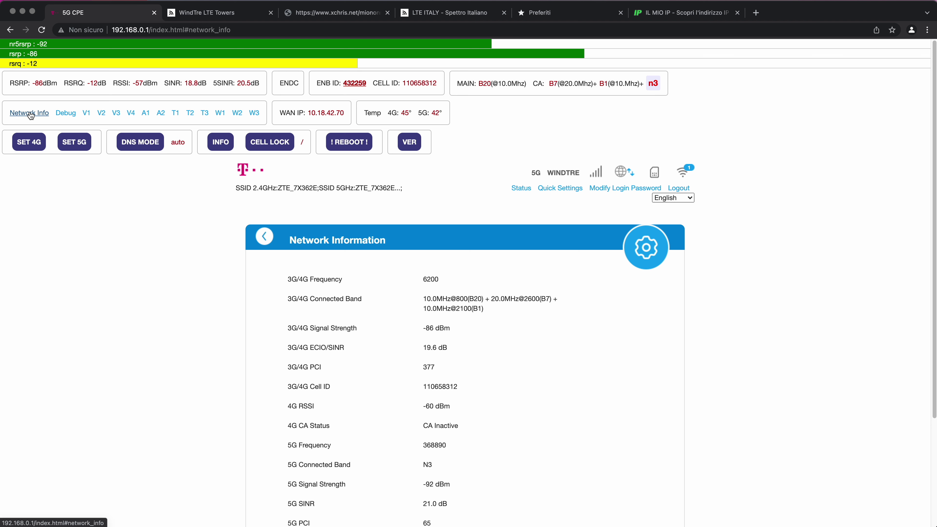
Open the router's Debug page, go through its sections, and select Enable for Watch Dog without applying it.
click(66, 113)
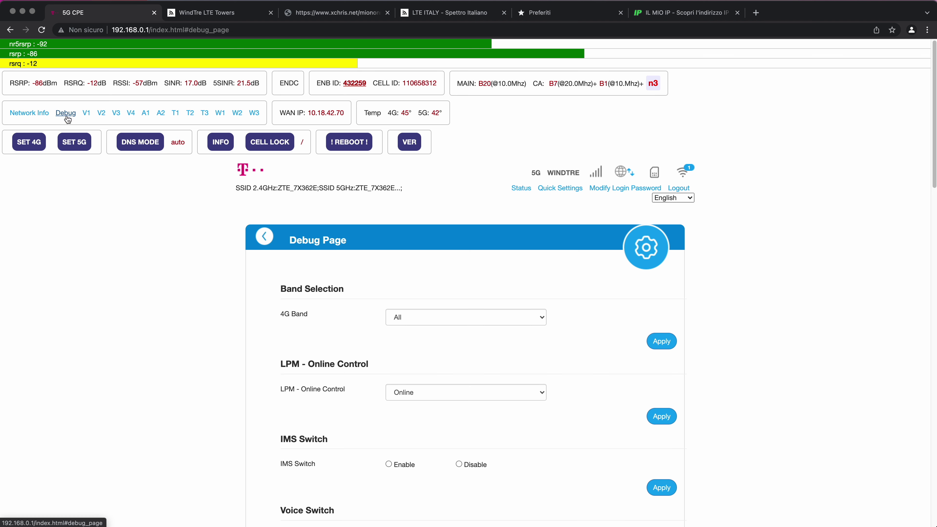
scroll(240, 288, down, 10)
scroll(237, 286, down, 15)
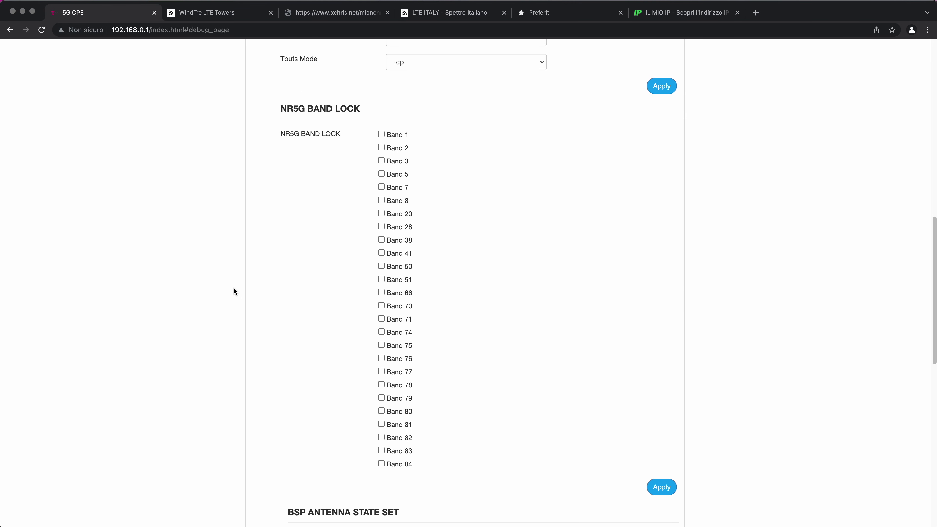
scroll(246, 288, down, 3)
scroll(246, 286, down, 3)
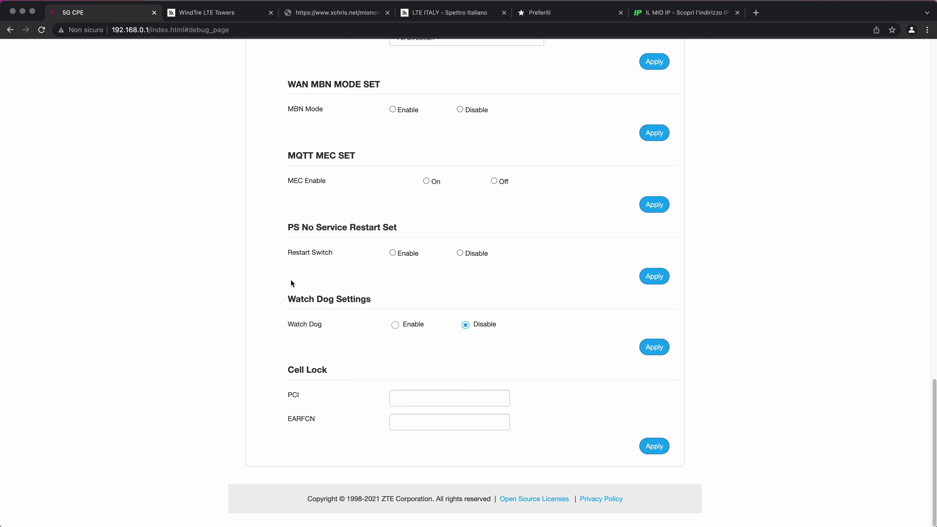
click(395, 325)
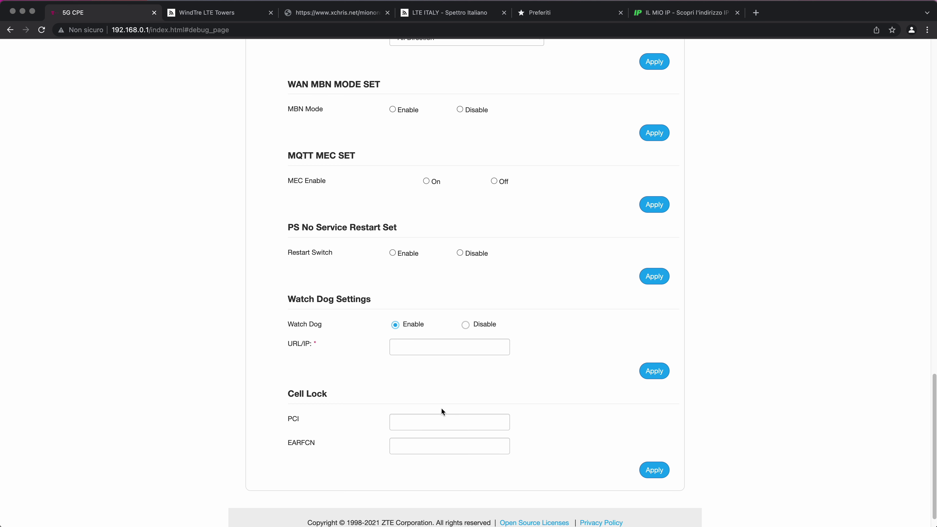
Examine the remaining Debug page settings, including NR5G band lock, antenna state, WAN MBN mode and MQTT MEC.
scroll(413, 428, up, 1)
scroll(414, 426, up, 3)
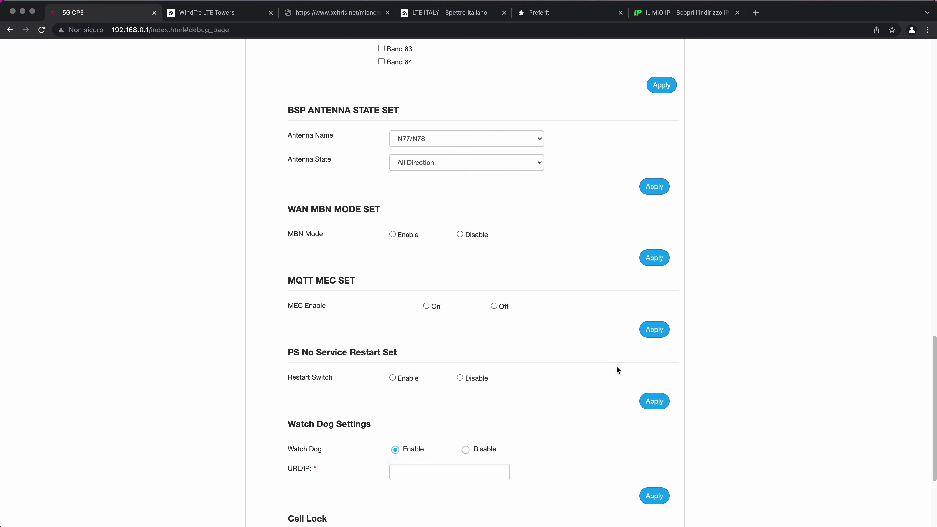
scroll(614, 369, up, 5)
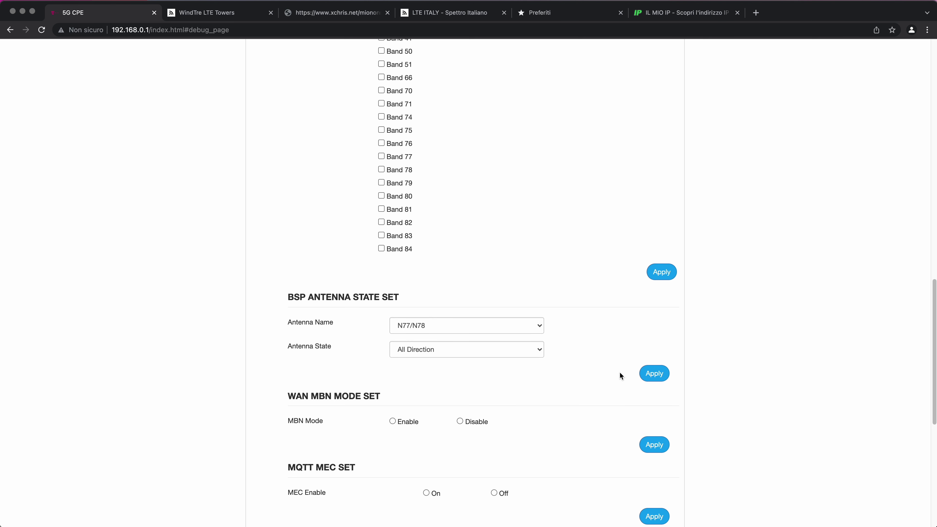
scroll(620, 374, down, 8)
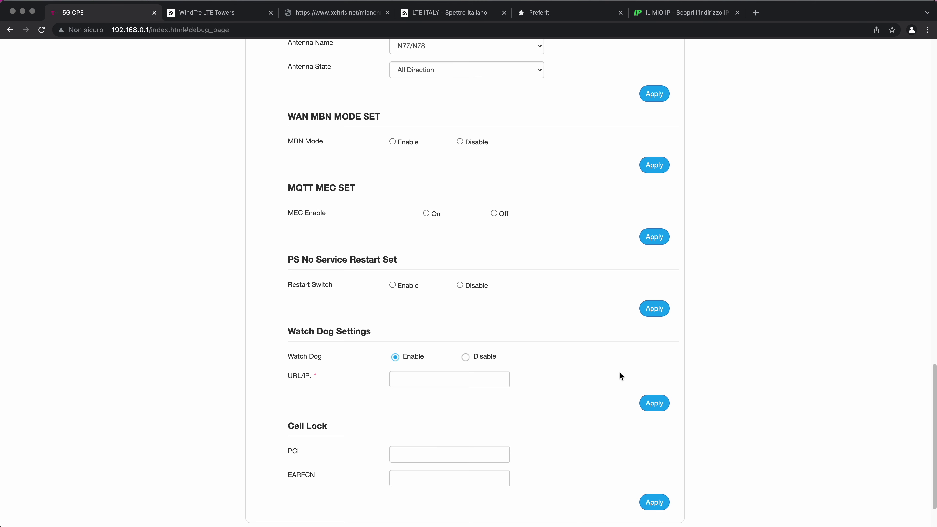
scroll(619, 371, up, 20)
scroll(619, 372, down, 20)
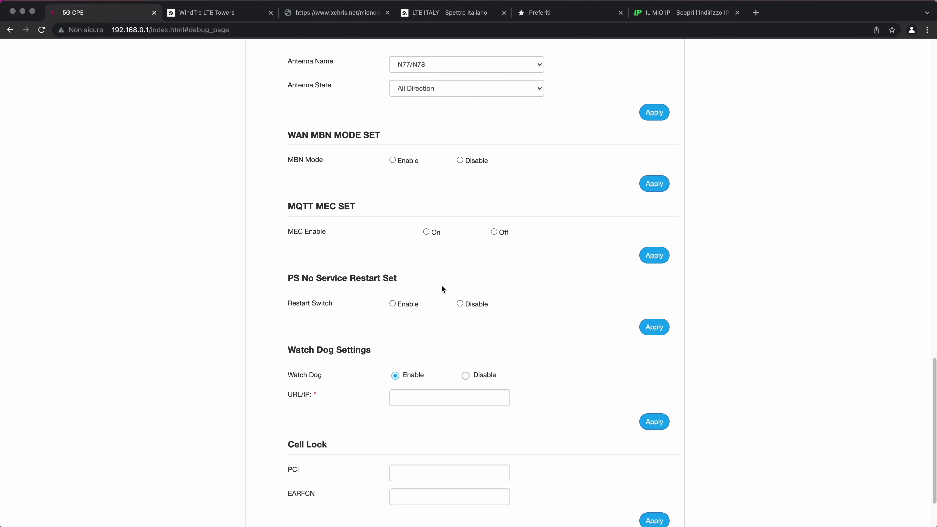
drag(281, 128, 300, 250)
scroll(515, 313, up, 20)
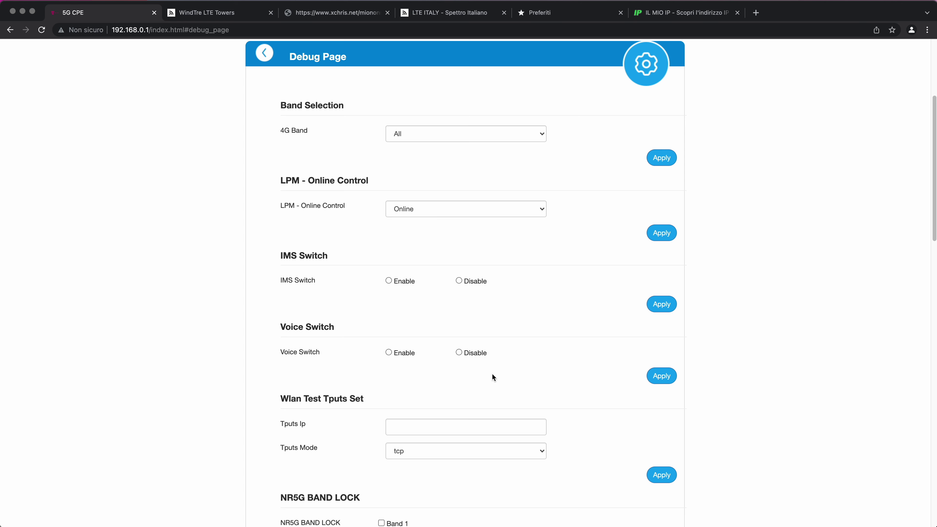
scroll(487, 373, down, 3)
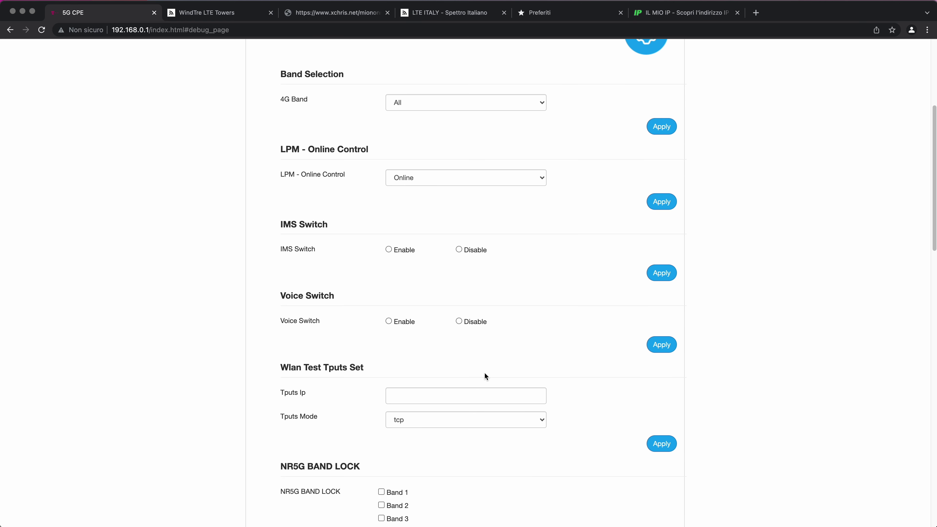
scroll(483, 370, down, 15)
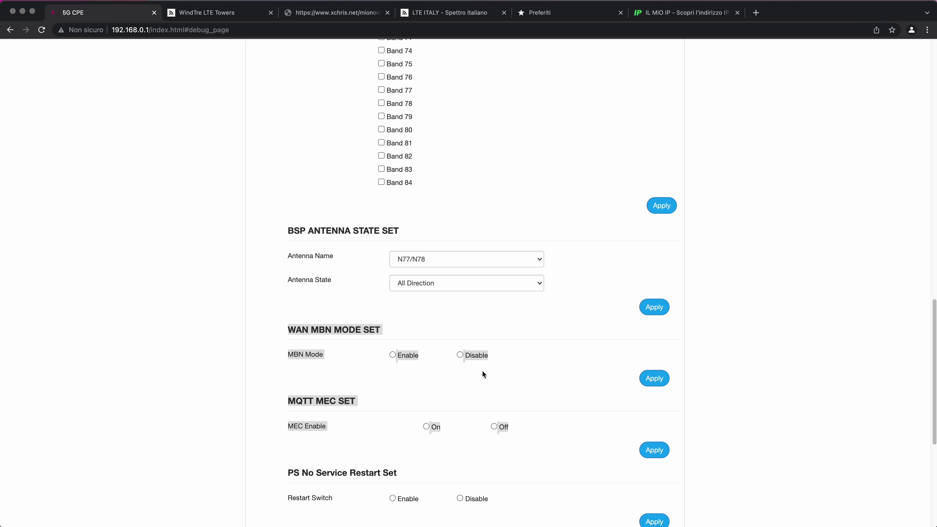
scroll(461, 320, up, 20)
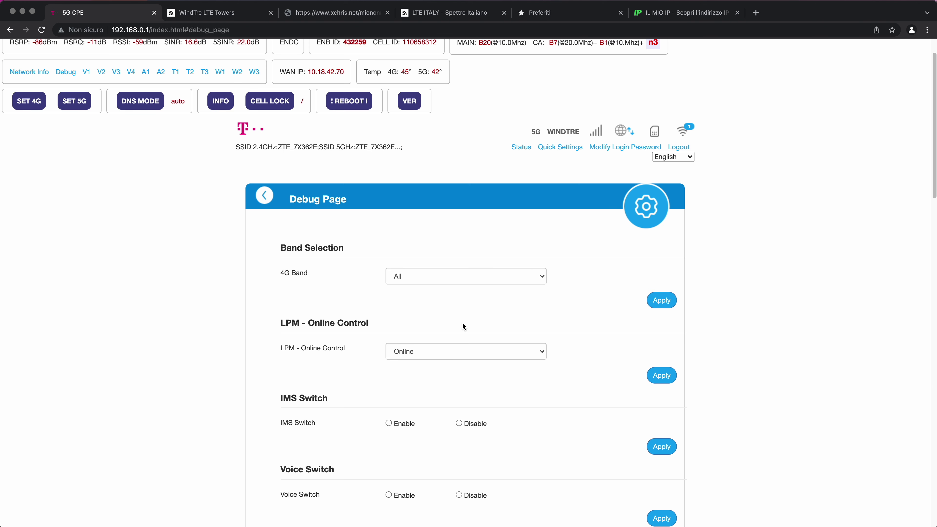
scroll(306, 277, up, 2)
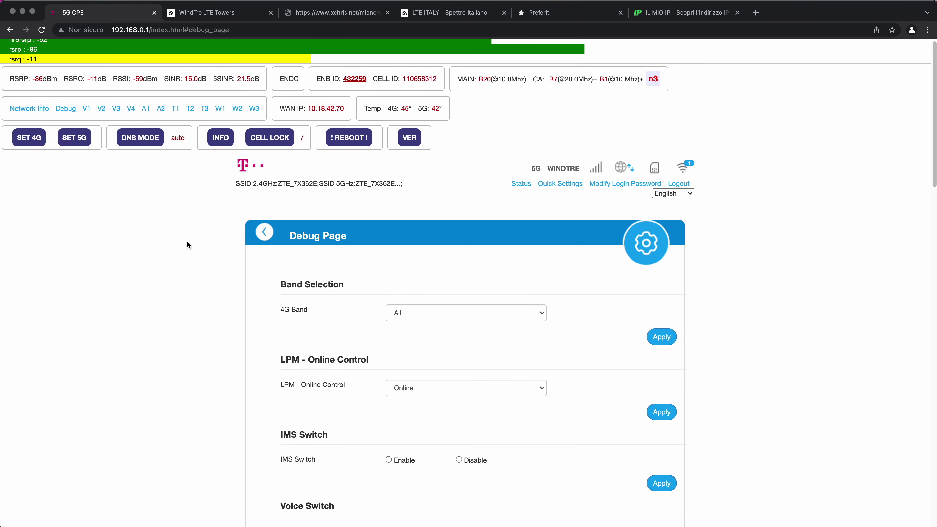
Open the VoIP settings page (V1), apply the VoIP option and decline the router restart.
click(86, 113)
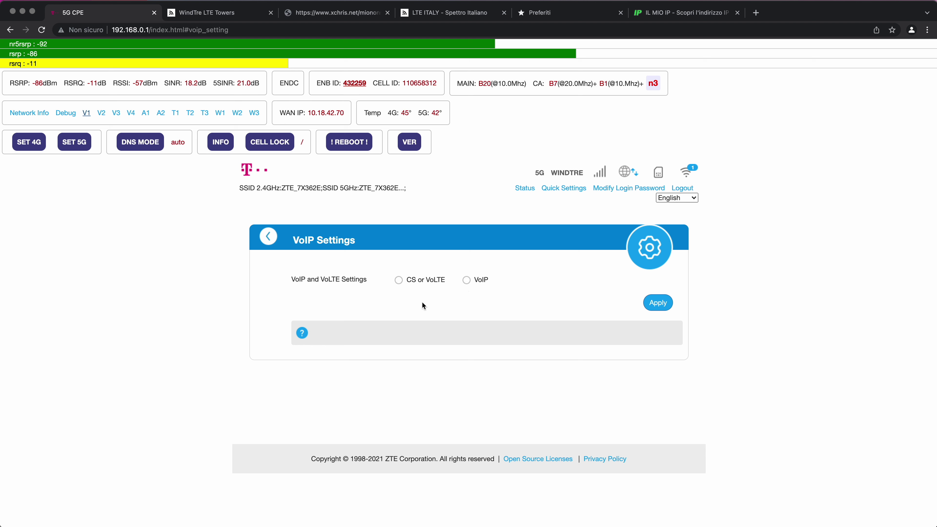
click(467, 280)
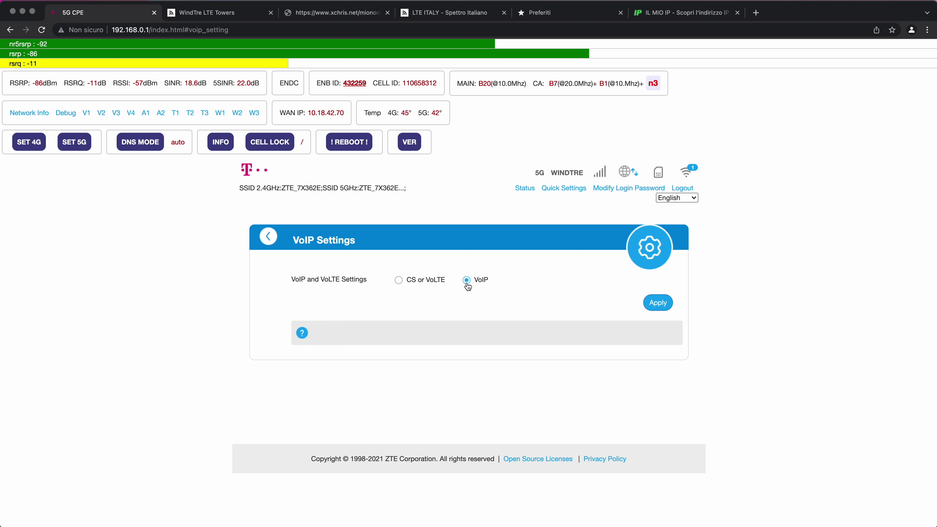
click(656, 308)
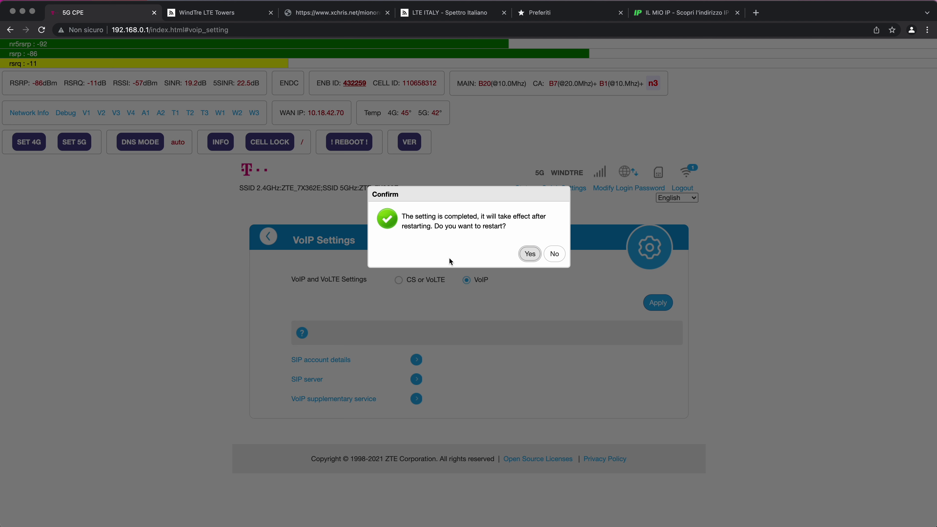
click(554, 254)
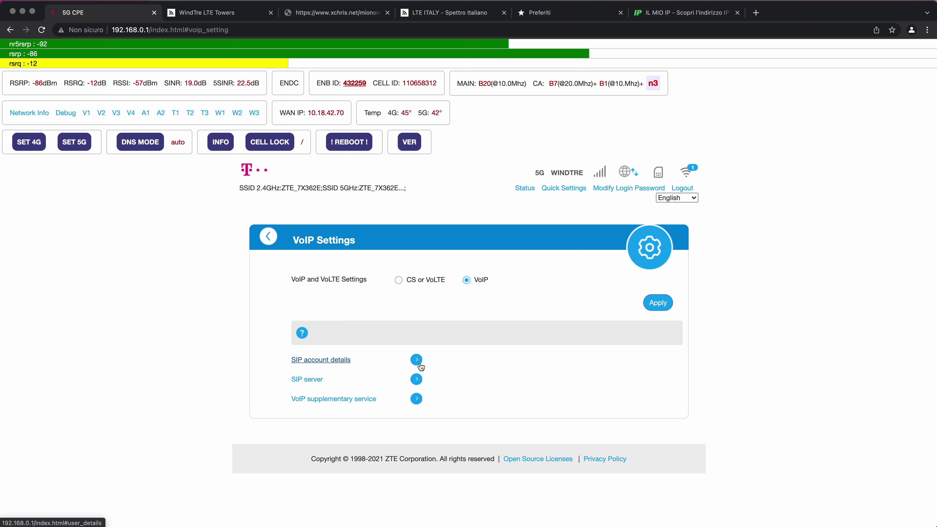
View the SIP account details form and return to the VoIP settings.
click(402, 365)
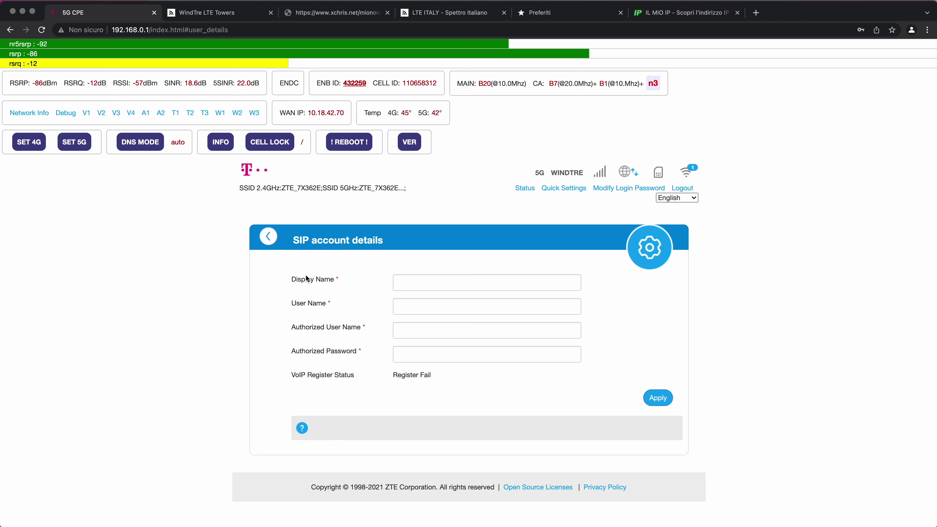
click(268, 236)
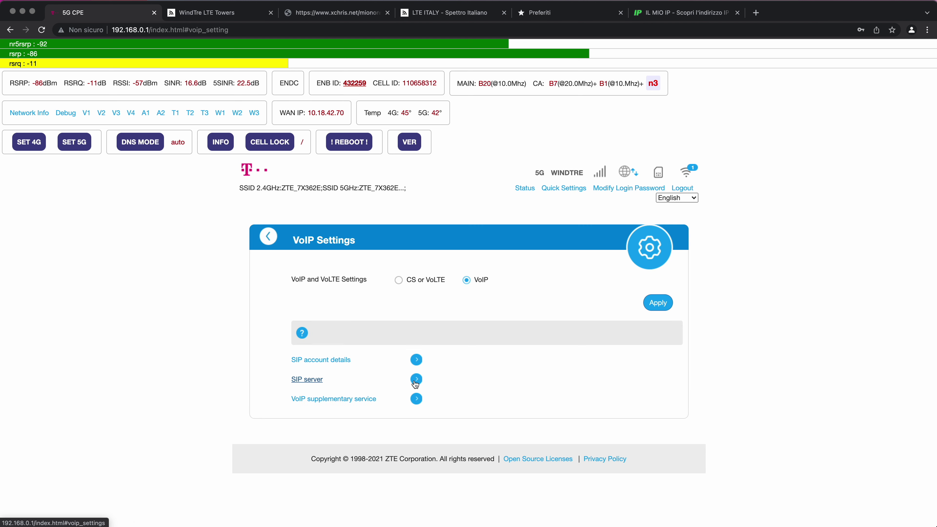
View the SIP server and VoIP supplementary service pages, returning to the VoIP settings after each.
click(416, 379)
click(267, 240)
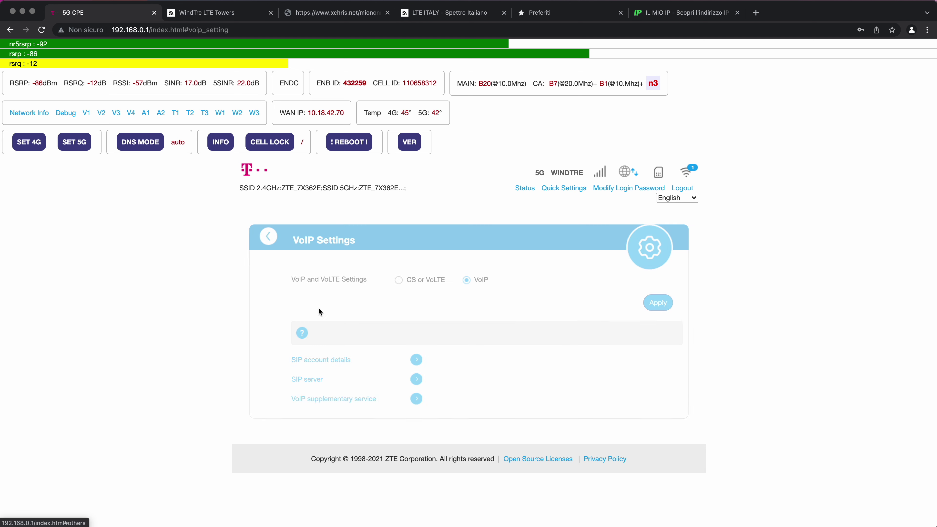
click(414, 400)
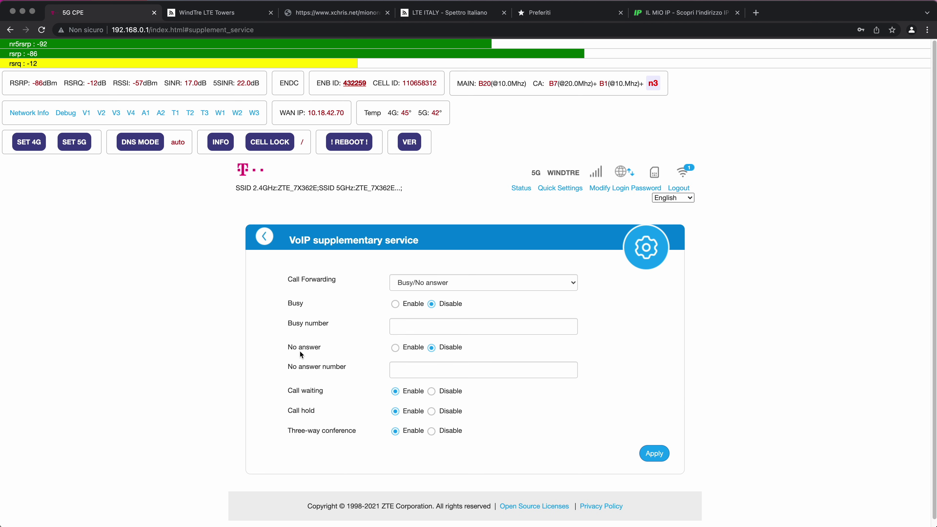
click(268, 240)
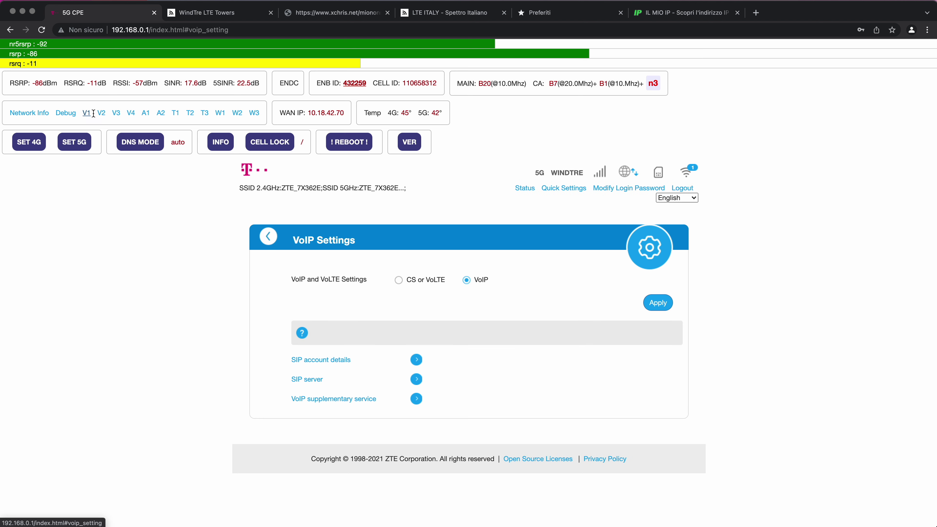
View the other VoIP pages V2, V3 and V4, including the advanced options, and return to the VoIP settings (V1).
click(100, 113)
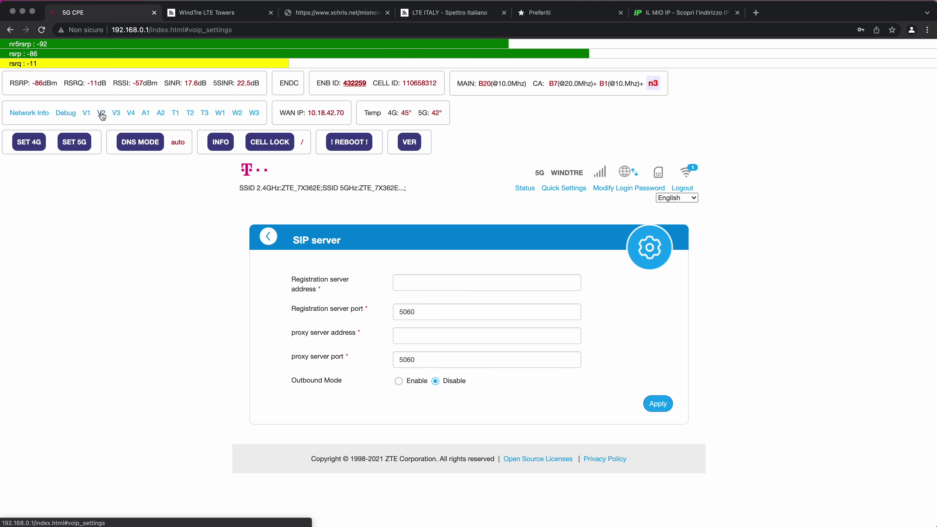
click(116, 114)
click(131, 115)
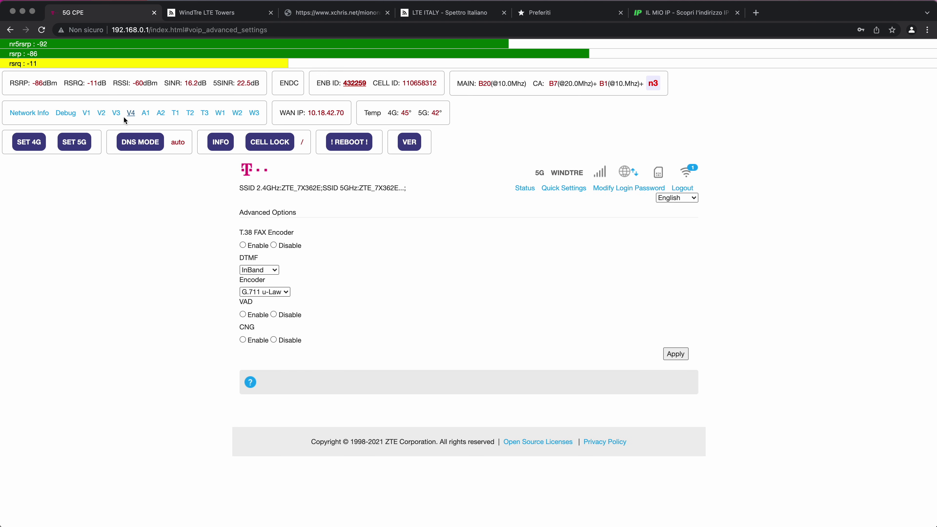
click(116, 114)
click(101, 113)
click(86, 113)
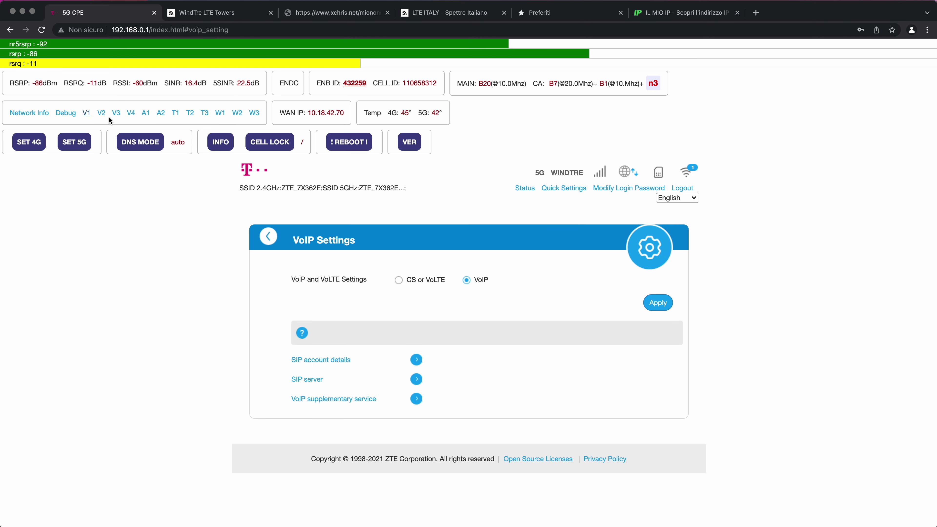
View the Antenna Switch page (A1) and examine the millimeter wave module selection on the Antenna Module page (A2).
click(146, 113)
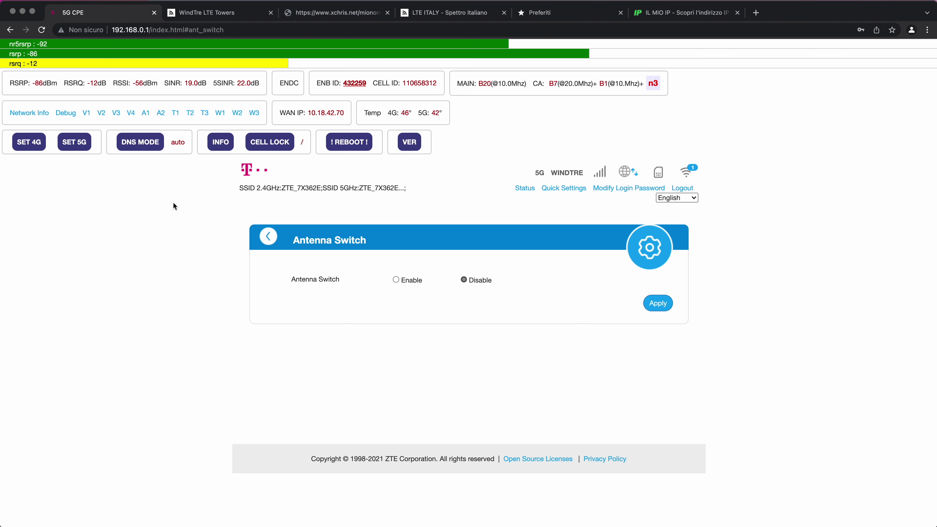
click(161, 113)
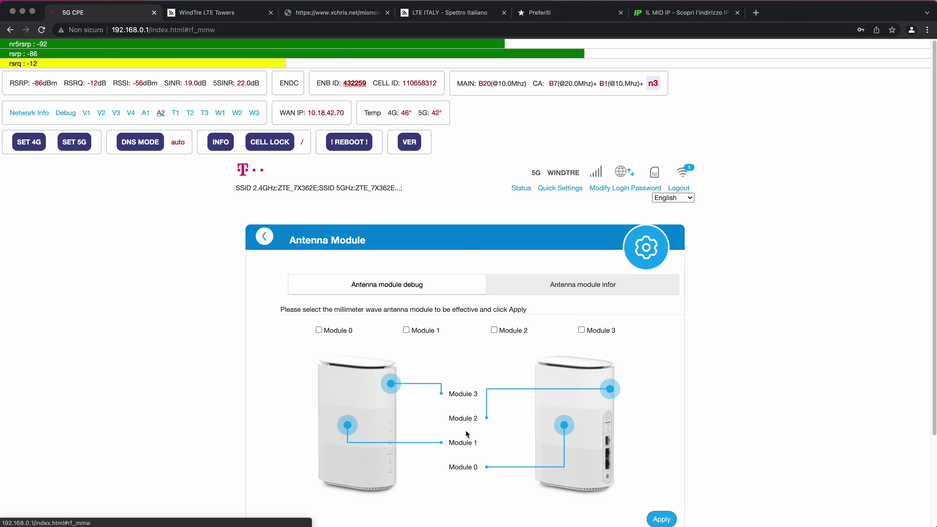
scroll(491, 435, down, 1)
scroll(491, 435, down, 5)
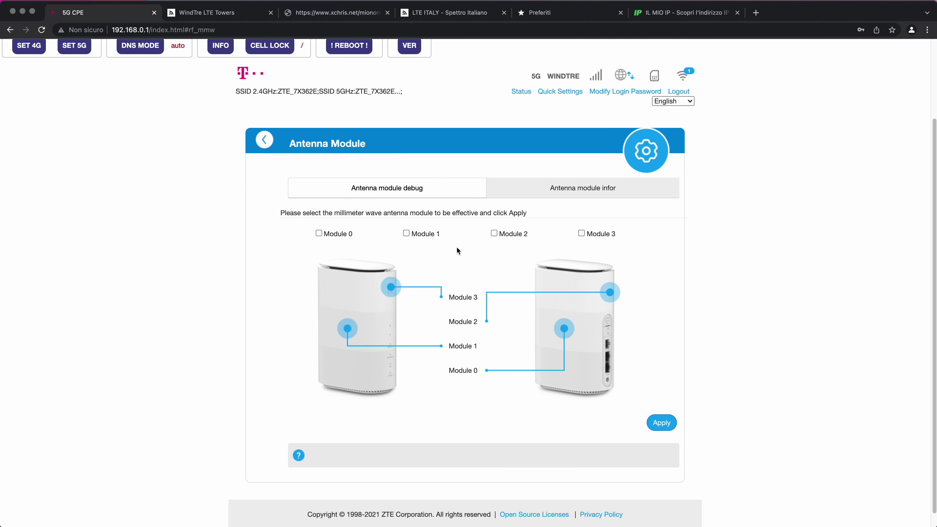
scroll(418, 436, up, 6)
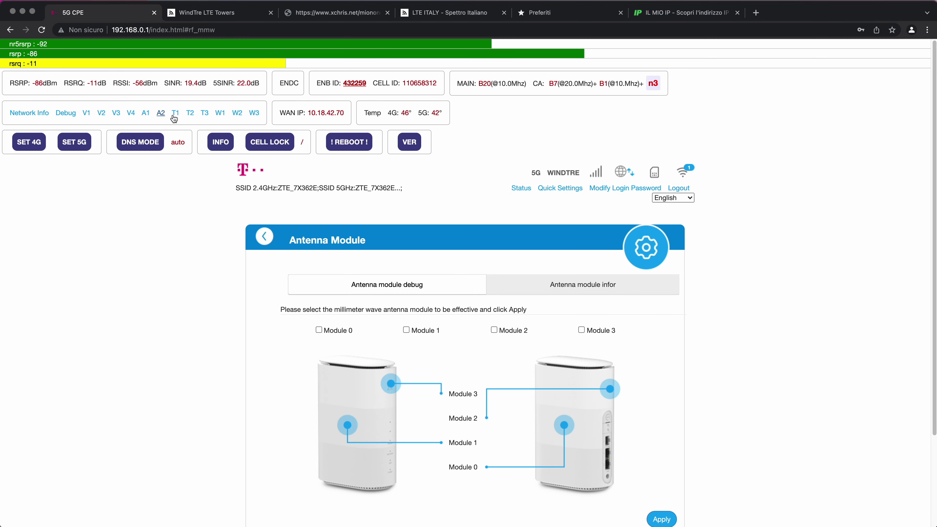
View the Temperature Control Status page (T1) and the Thermal Switch page (T2).
click(176, 116)
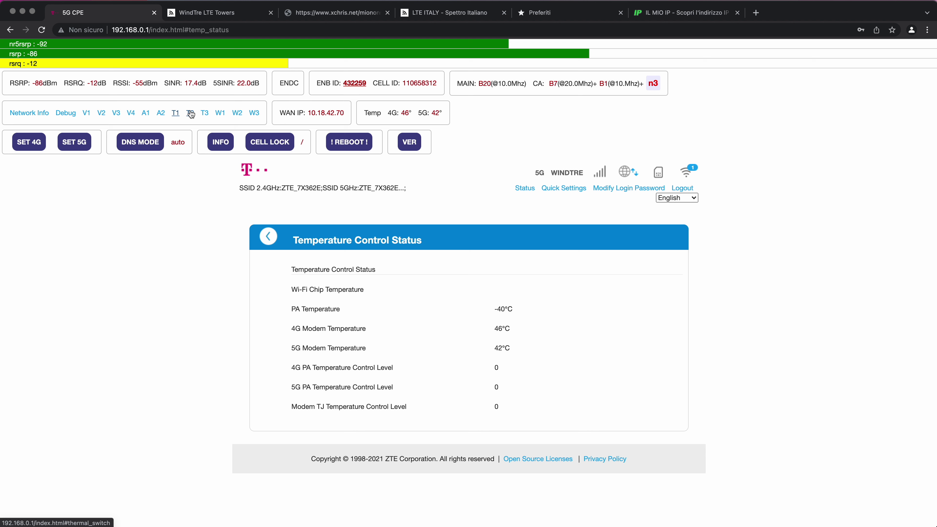
click(191, 114)
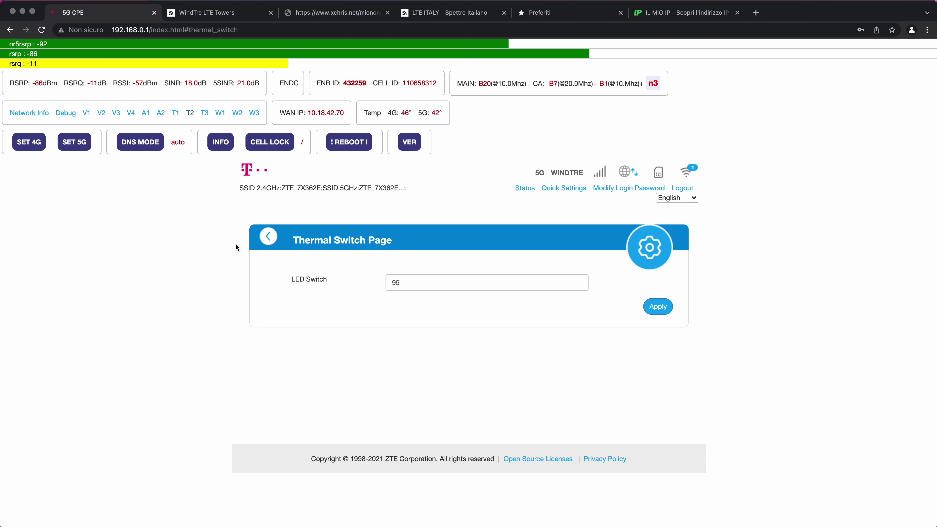
Go through the sensor, modem skin and SDX case sections of Temperature Control Settings (T3) and open the 5 GHz Wi-Fi settings (W2).
click(203, 115)
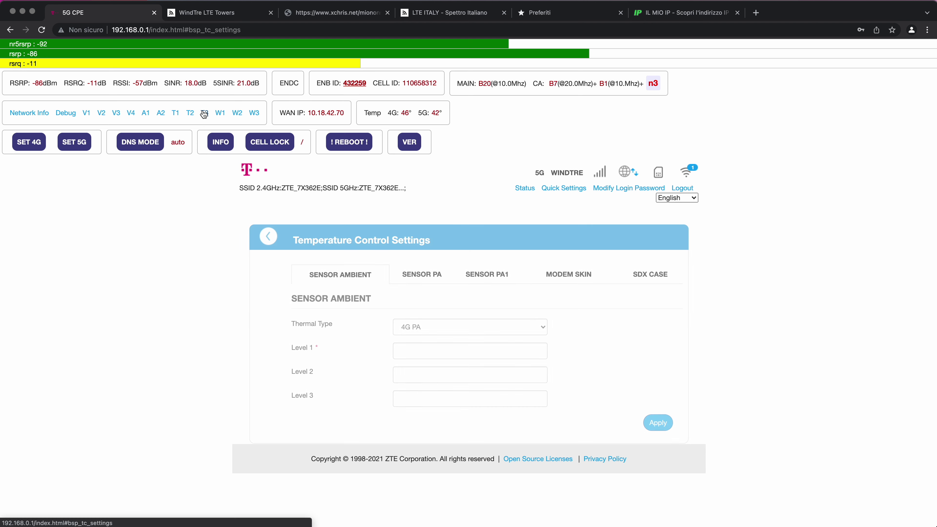
click(431, 281)
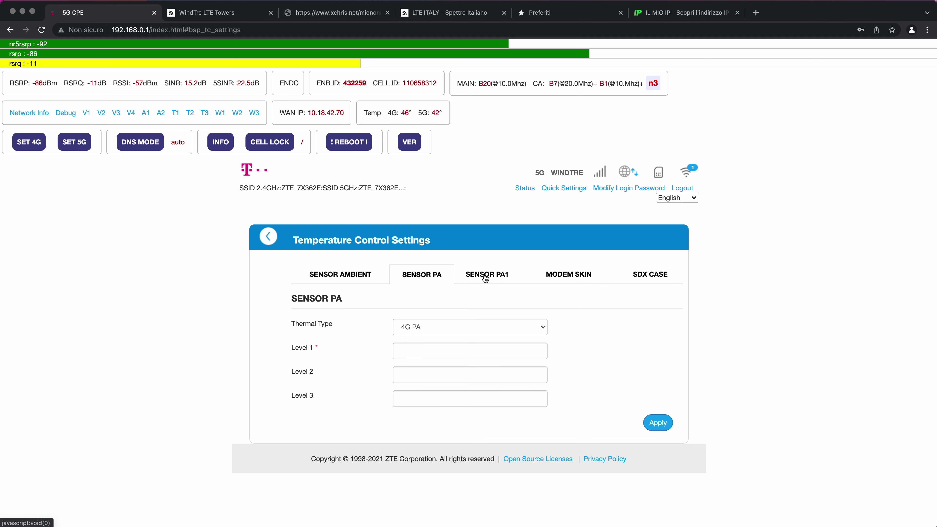
click(486, 278)
click(603, 278)
click(627, 276)
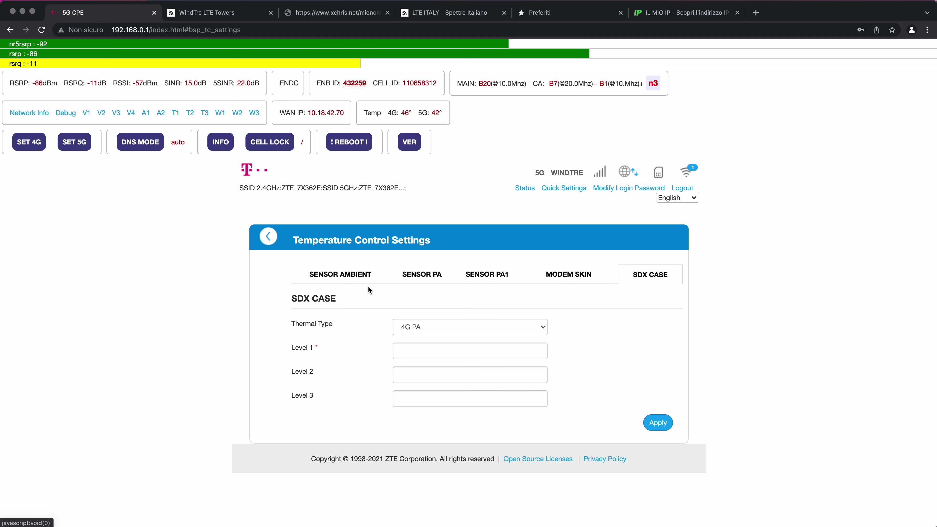
click(355, 277)
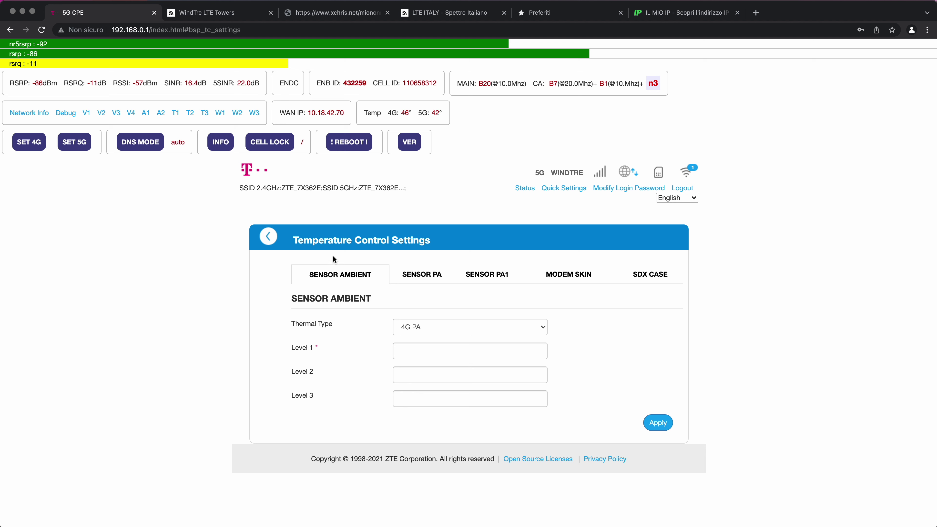
click(238, 116)
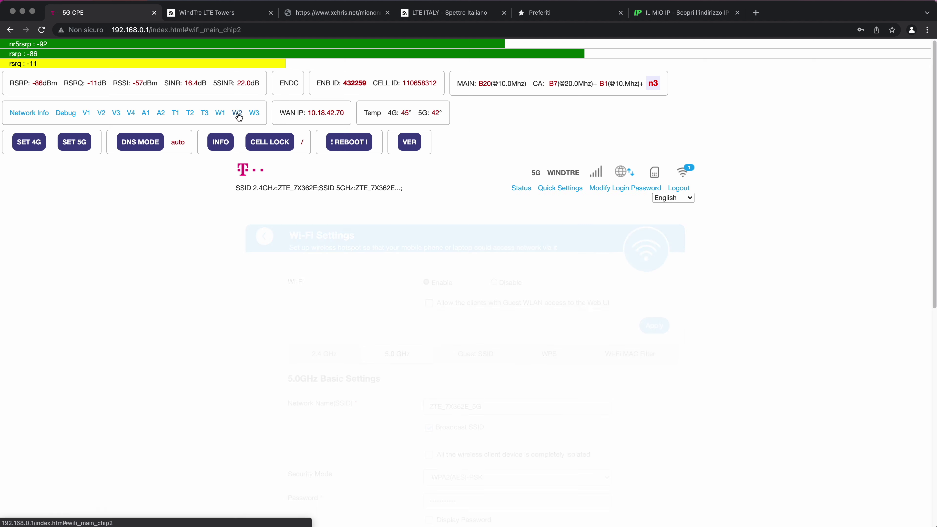
Restrict the router's LTE bands to 1+3+7 and set them back to AUTO.
click(27, 143)
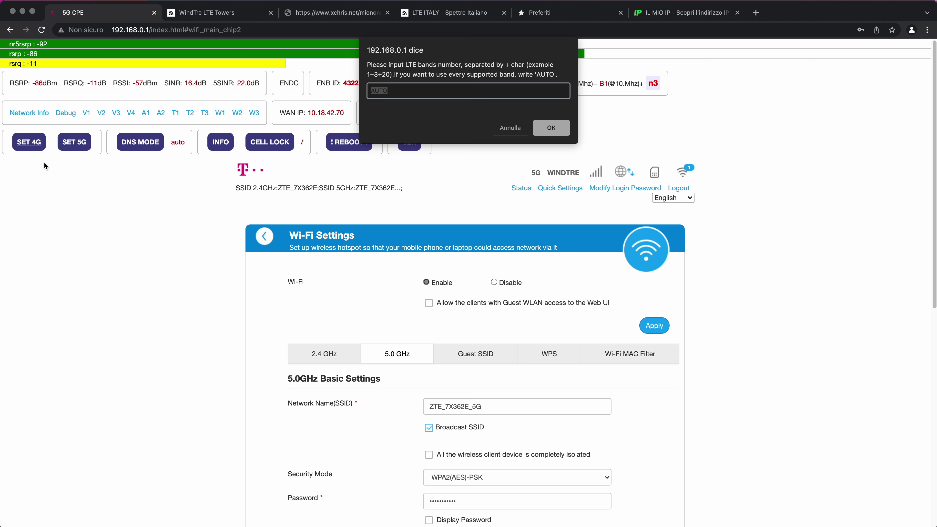
text(1+3+7)
key(Return)
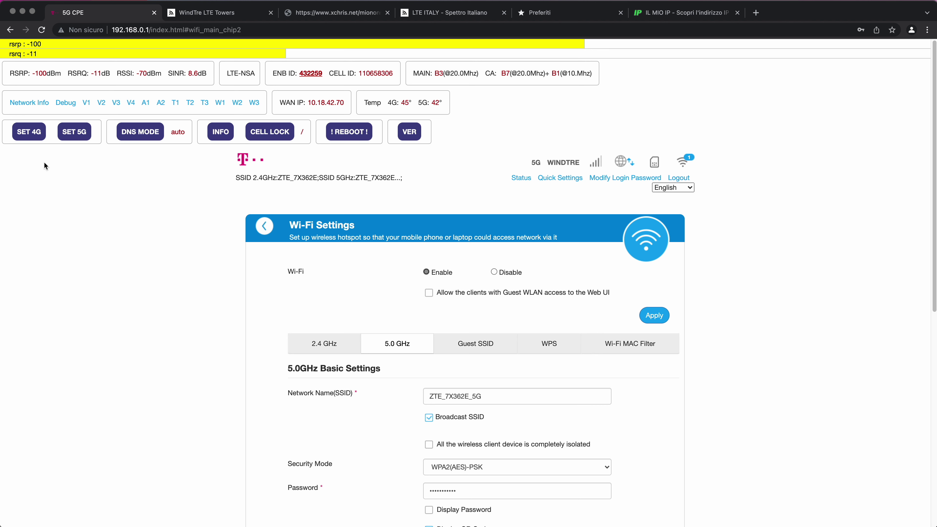
click(31, 136)
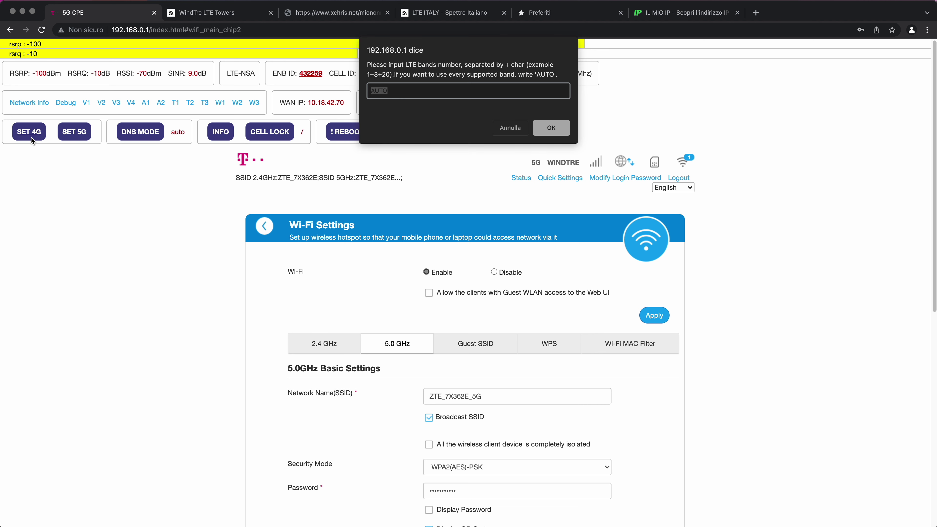
key(Return)
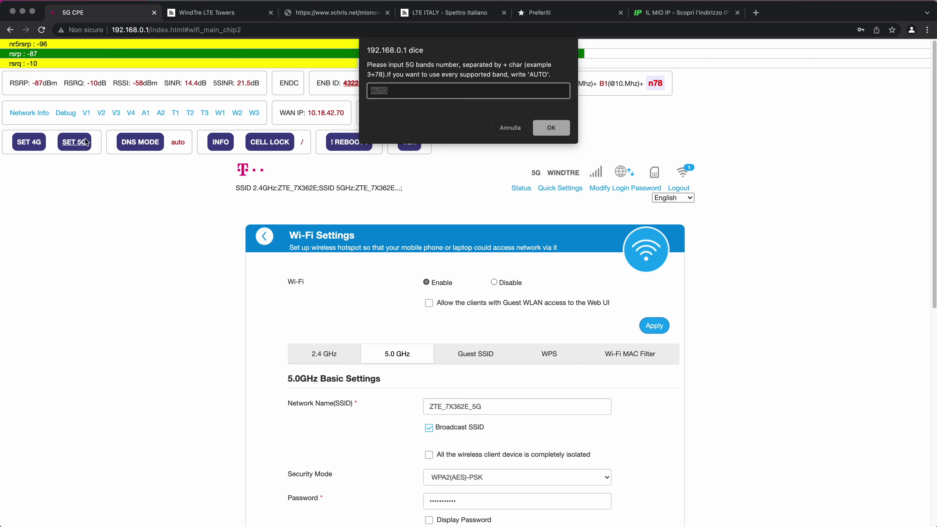
Restrict the router's 5G bands to band 78.
text(78)
key(Return)
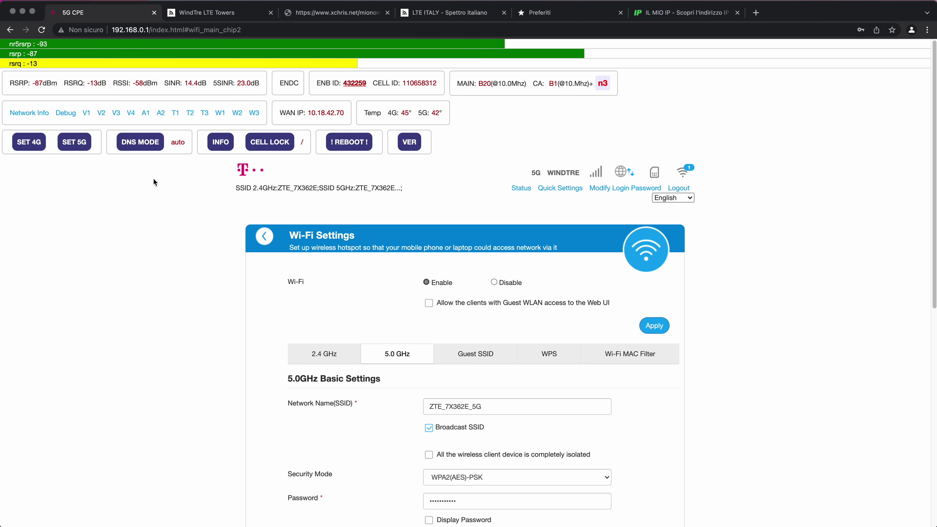
click(73, 147)
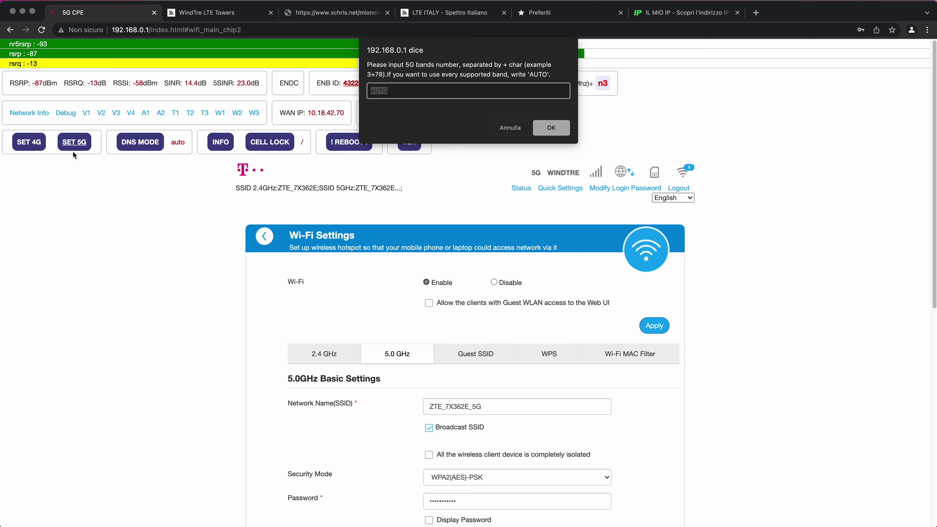
text(78)
key(Return)
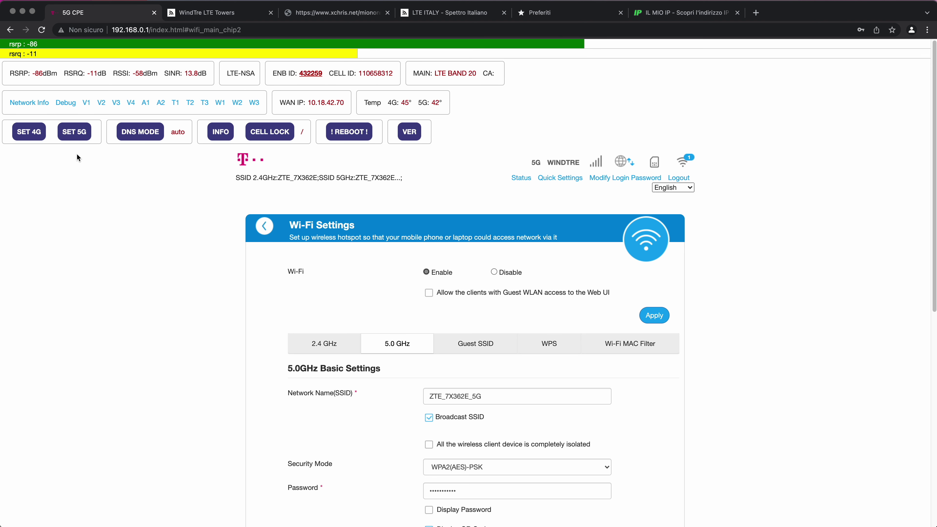
Set the router's allowed 5G bands to 3+78.
click(74, 132)
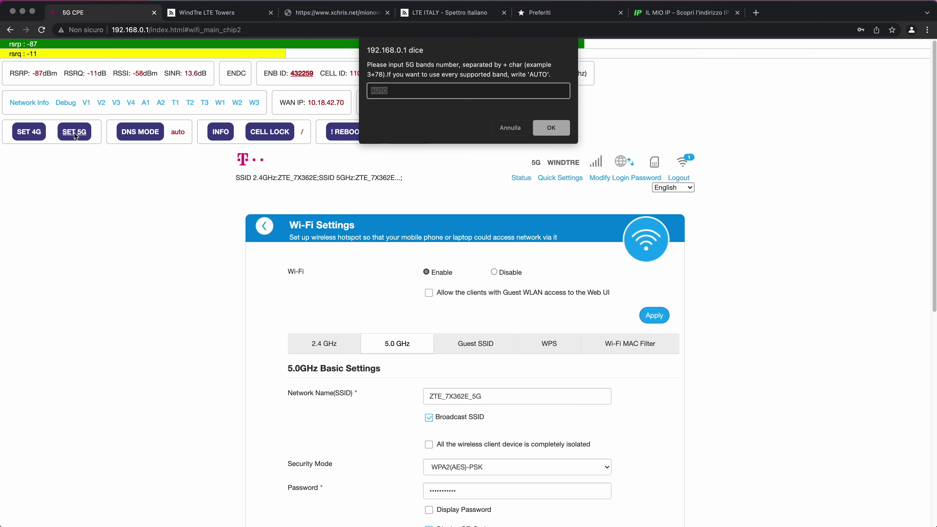
text(3+78)
key(Return)
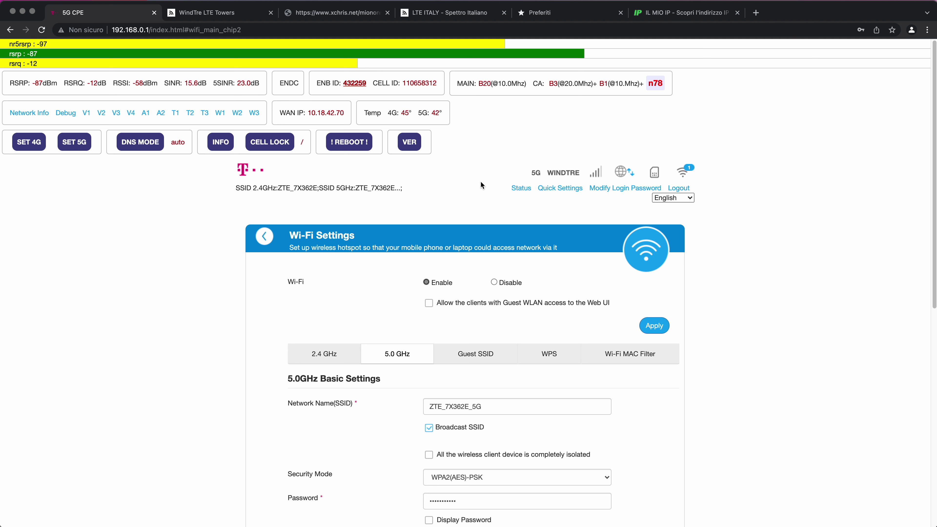
Set the router's DNS servers to 1.1.1.1,1.0.0.1.
click(145, 142)
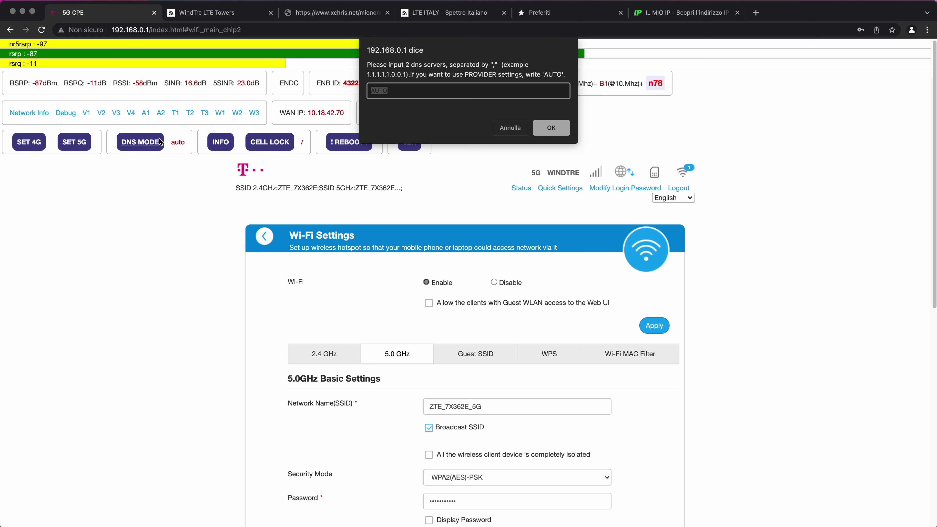
text(1.1.1.1,1.0.0.1)
key(Return)
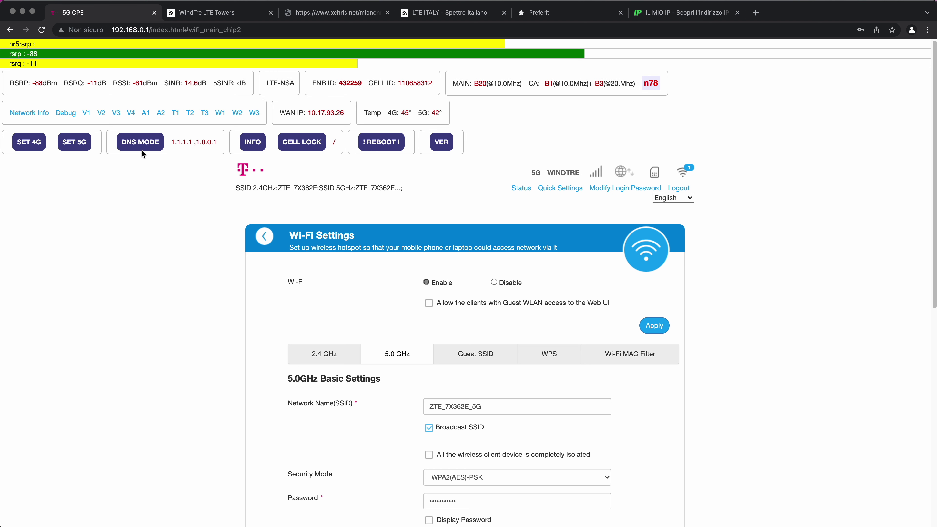
Open the APN page of the router's 5G connection settings and examine the profile list and the manual profile's fields.
click(248, 179)
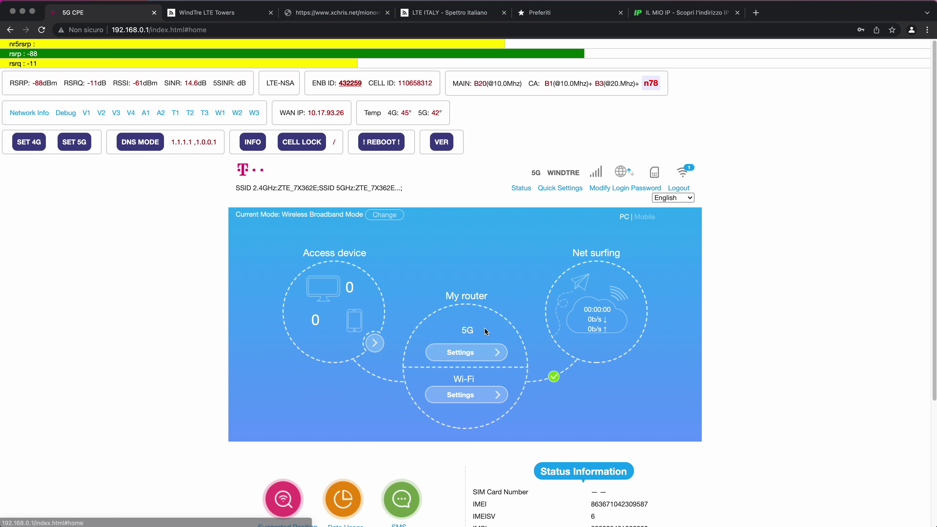
click(465, 342)
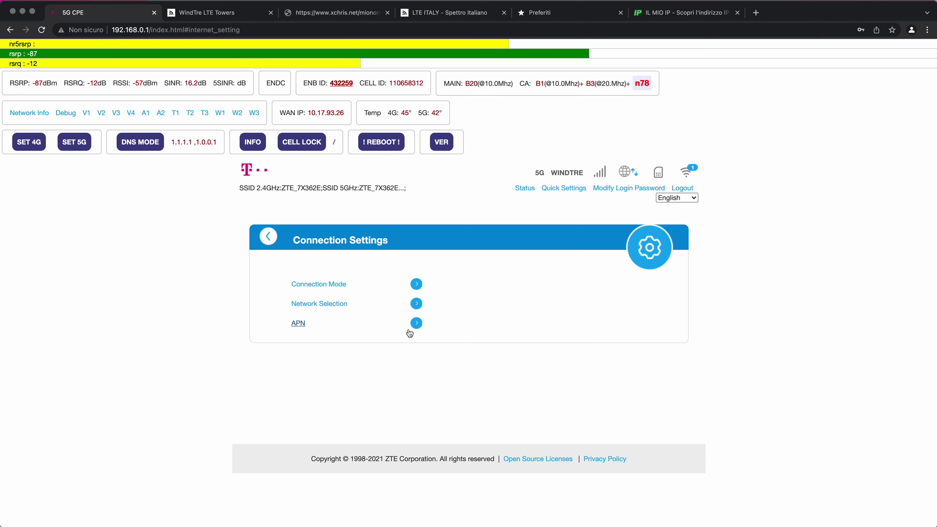
click(415, 324)
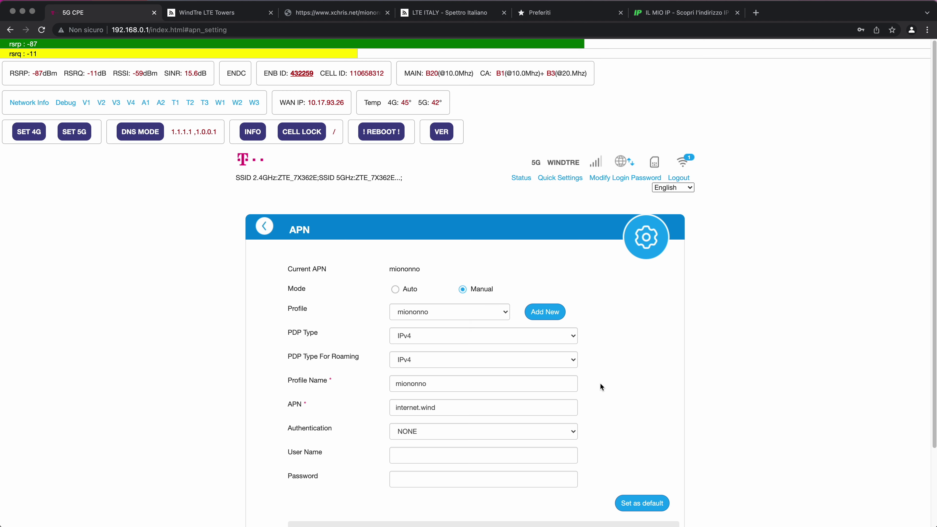
scroll(624, 449, down, 3)
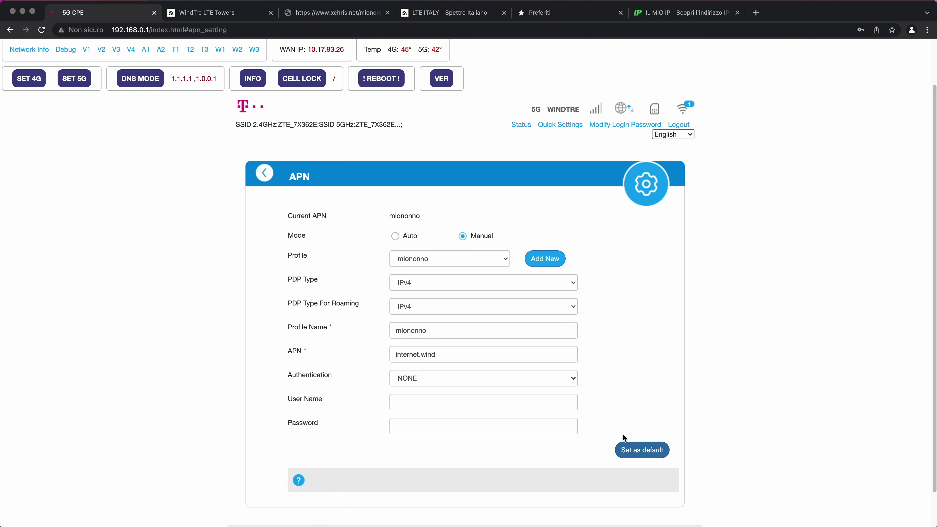
scroll(457, 281, up, 4)
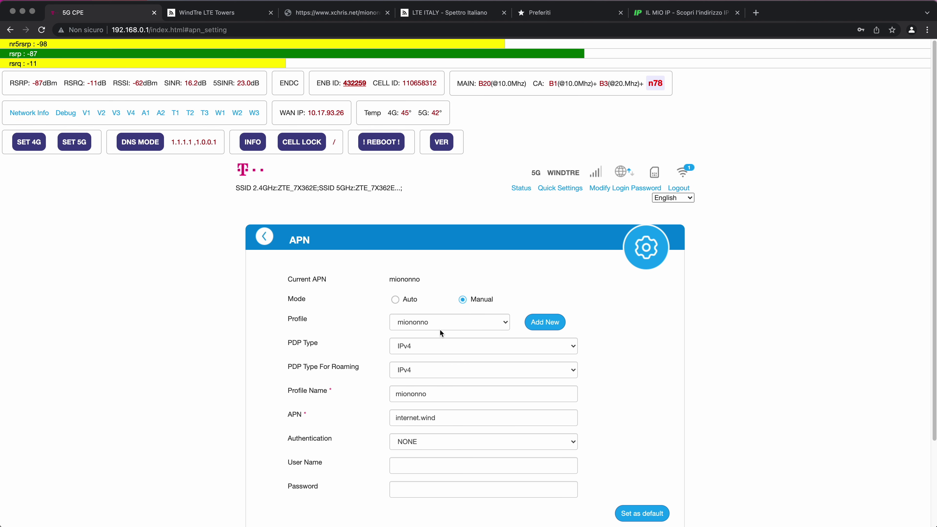
click(441, 327)
click(441, 324)
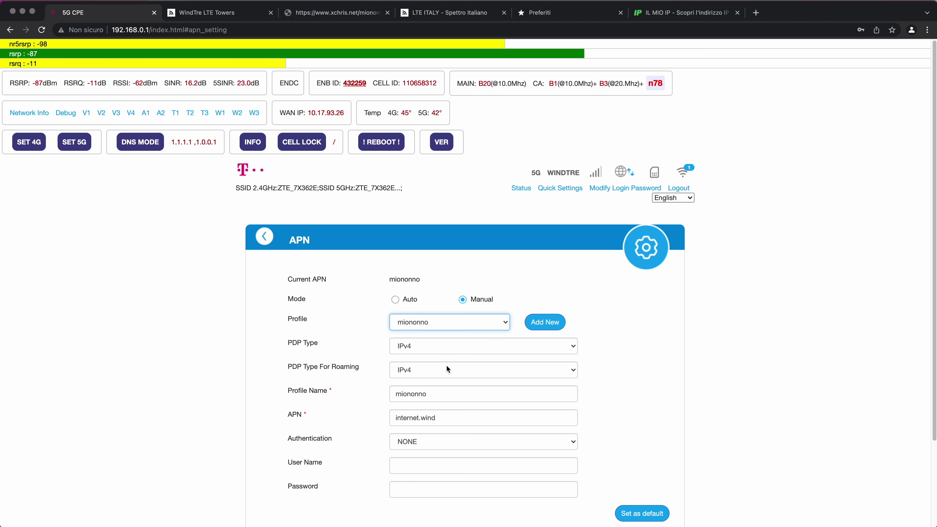
click(455, 390)
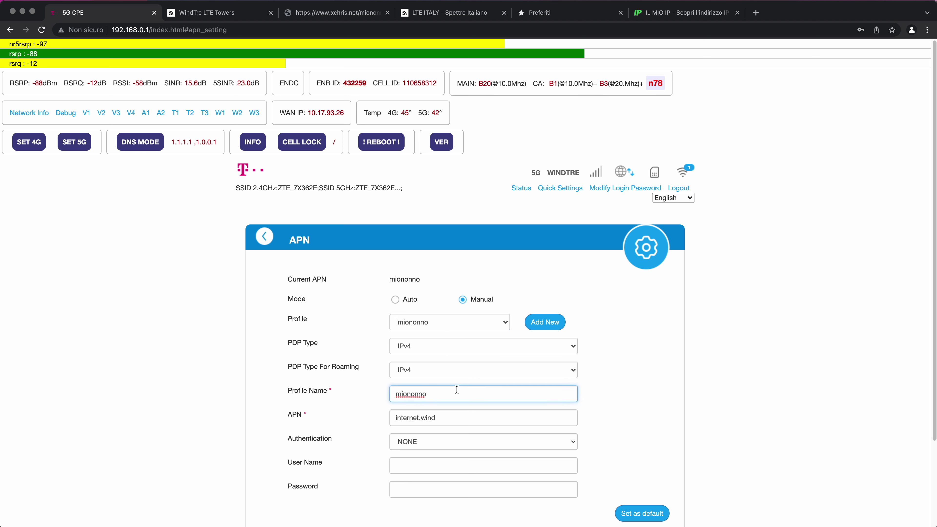
Rename the manual APN profile to nonrompereleballe and set it as the default.
key(BackSpace)
key(BackSpace)
key(BackSpace)
key(BackSpace)
key(BackSpace)
key(BackSpace)
key(BackSpace)
key(BackSpace)
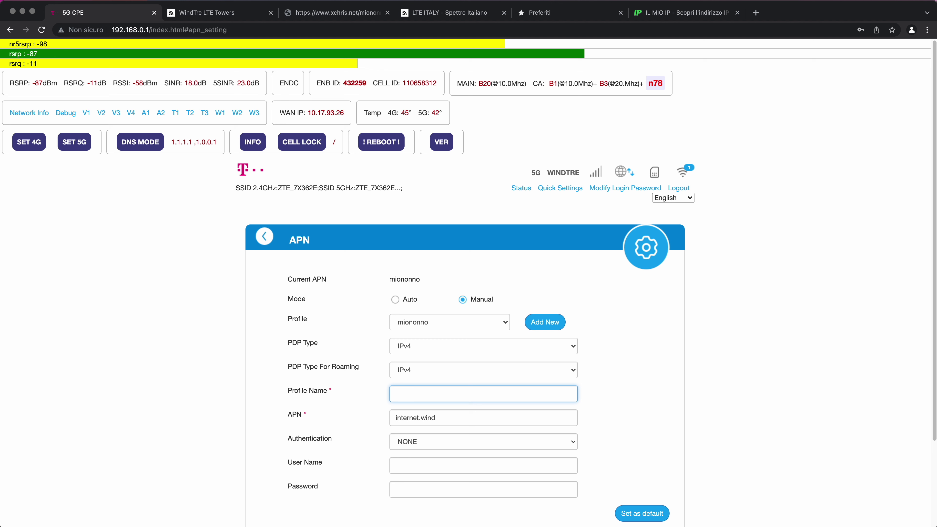
text(n)
key(BackSpace)
text(nonrompereleballe)
scroll(653, 484, down, 1)
click(642, 493)
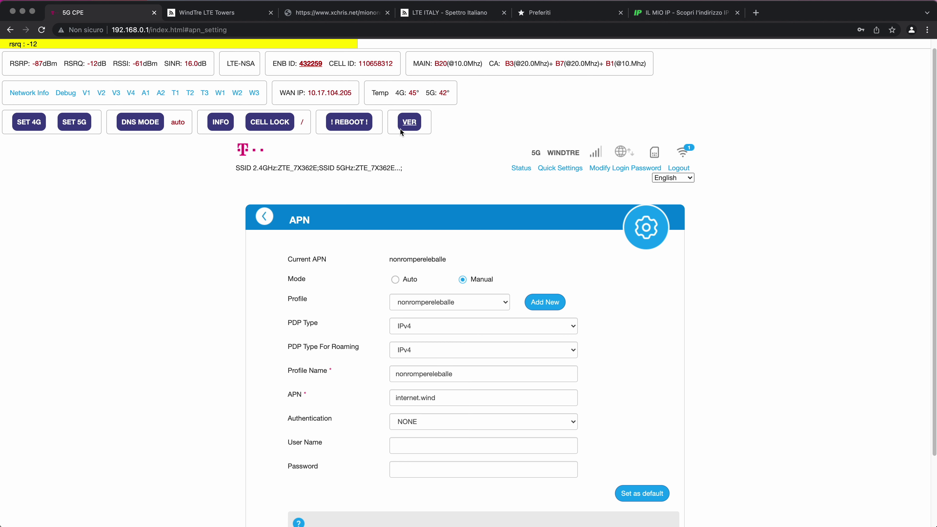
View the router's hardware and software versions, plus the PCI and EARFCN of the connected bands.
click(412, 124)
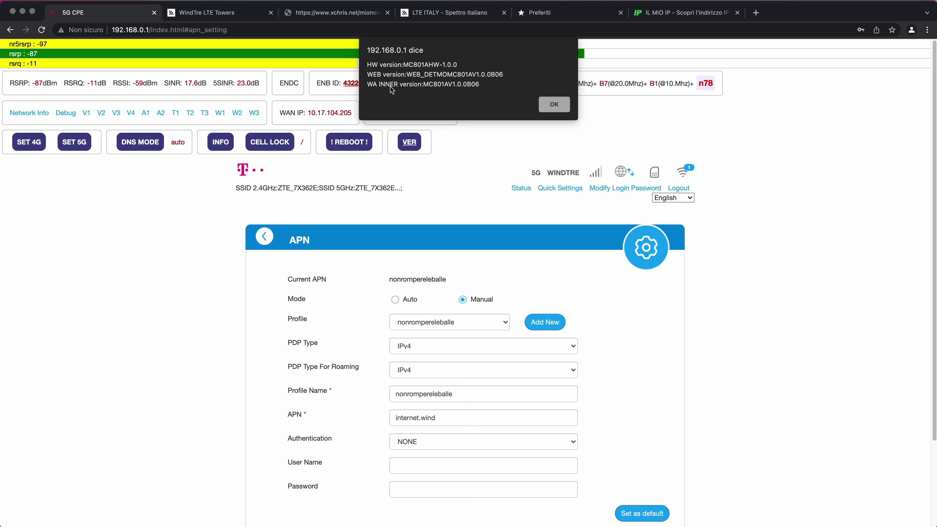
click(554, 104)
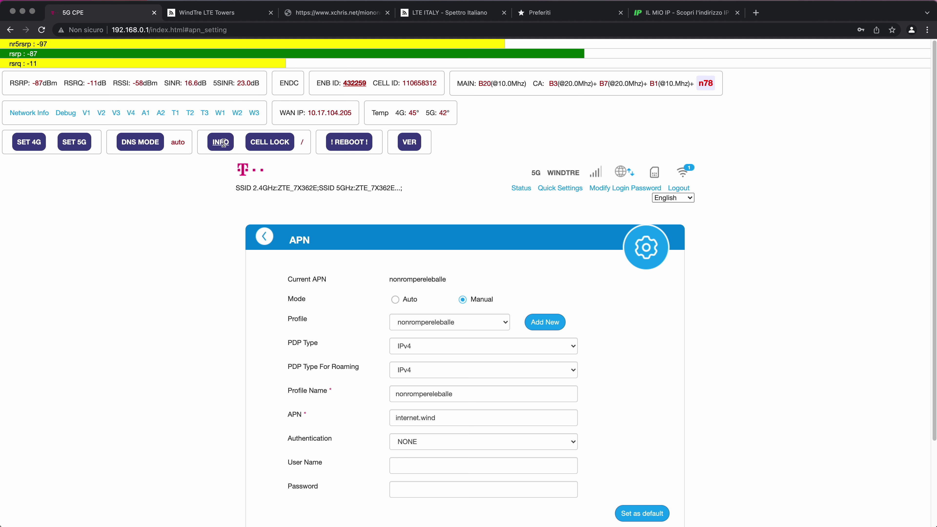
click(223, 142)
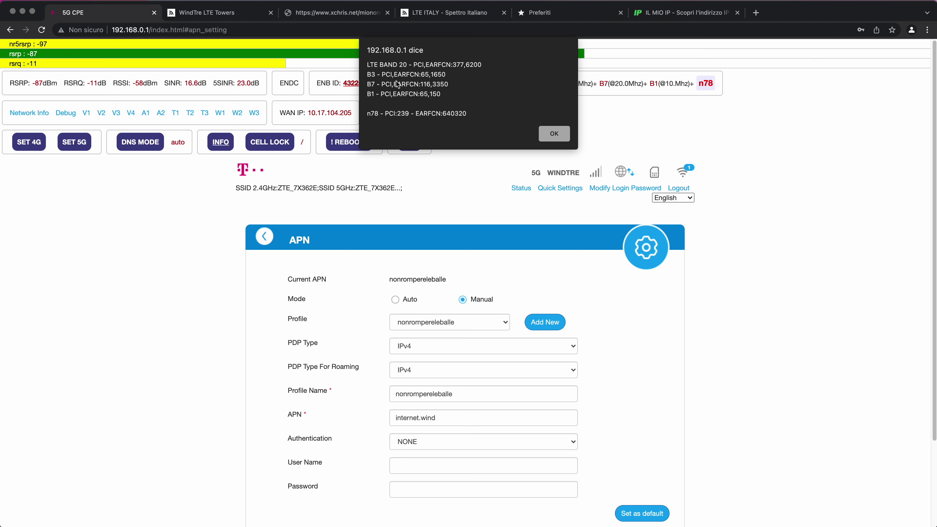
click(557, 133)
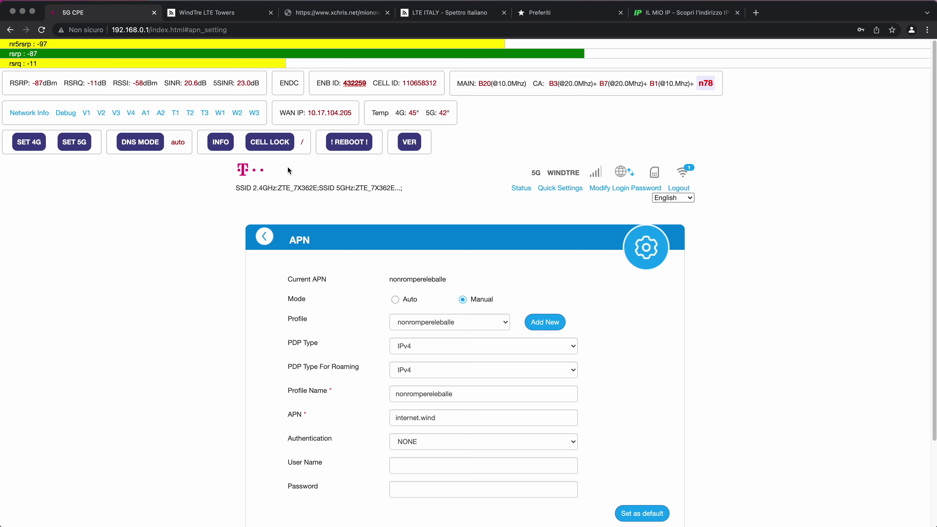
Open the router's Debug Page and examine the PCI and EARFCN fields in its Cell Lock section.
click(64, 114)
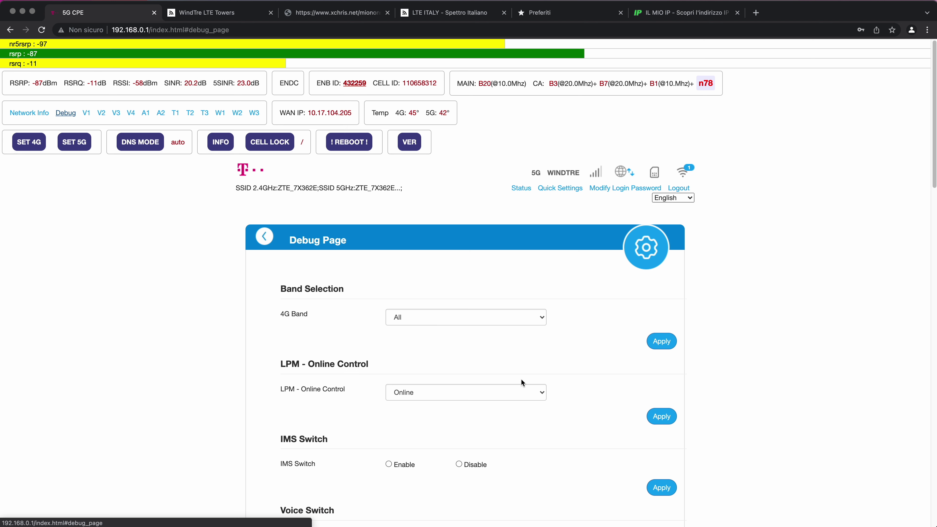
scroll(520, 380, down, 20)
scroll(474, 382, down, 1)
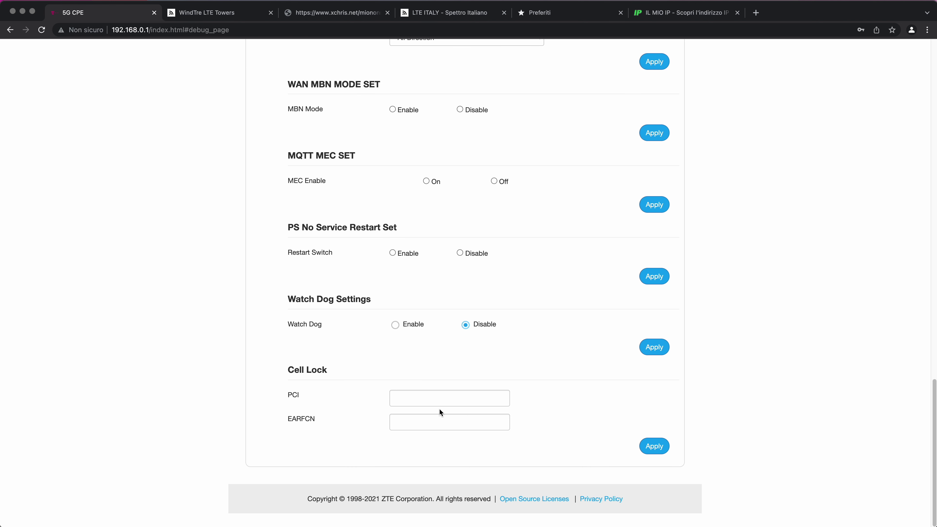
click(431, 400)
click(299, 398)
drag(293, 421, 315, 416)
Switch to the LTE ITALY spectrum page and examine the carriers' EARFCN details for Band 20 and Band 7.
click(225, 15)
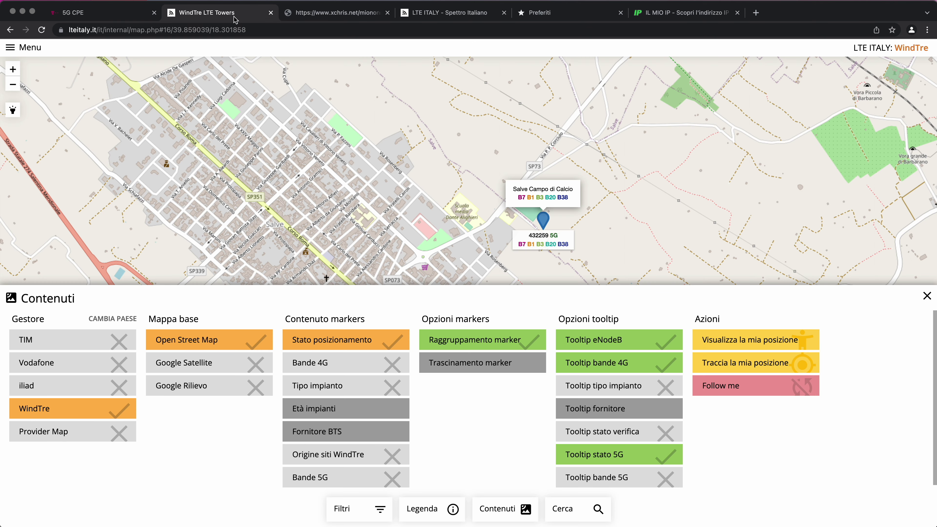
click(452, 14)
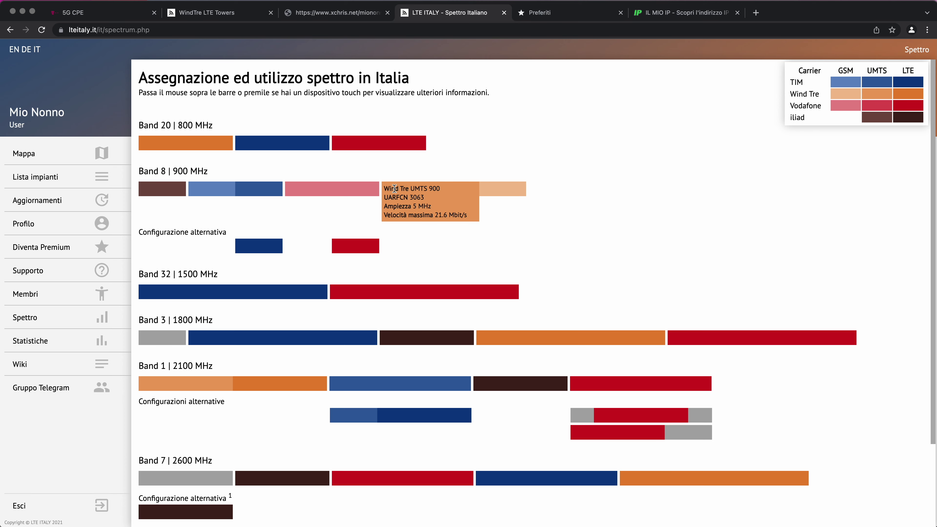
mouse_move(167, 153)
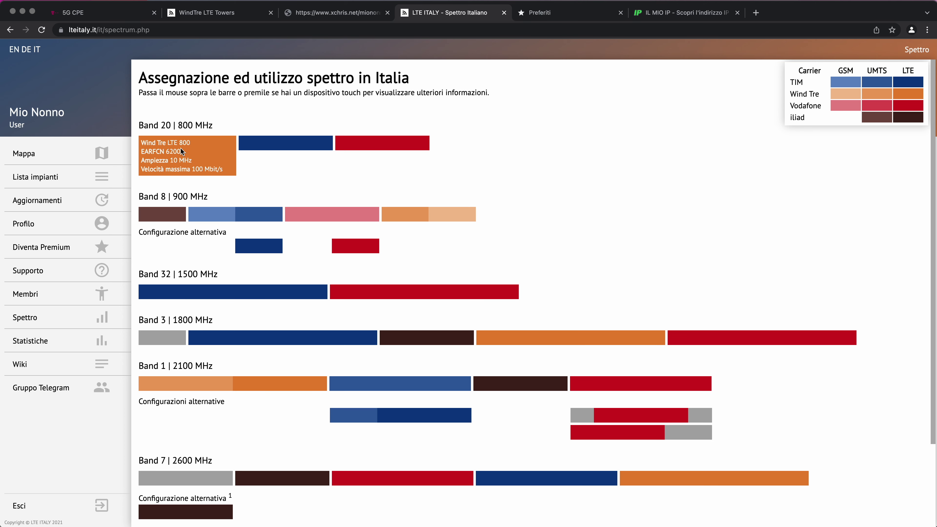
mouse_move(280, 142)
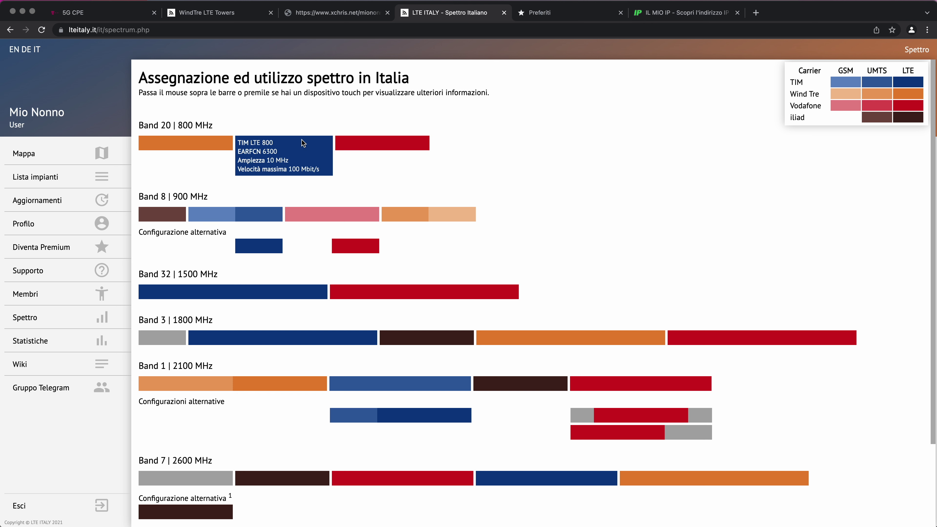
mouse_move(358, 153)
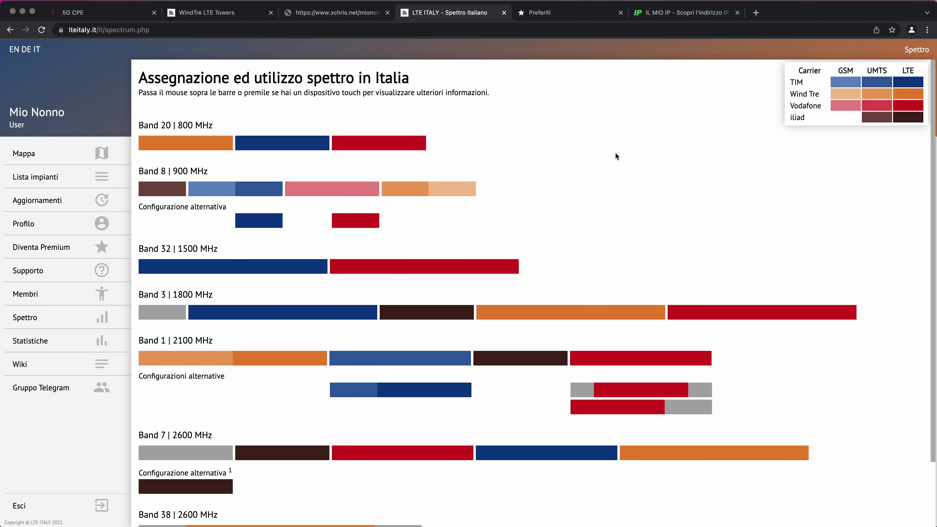
mouse_move(679, 472)
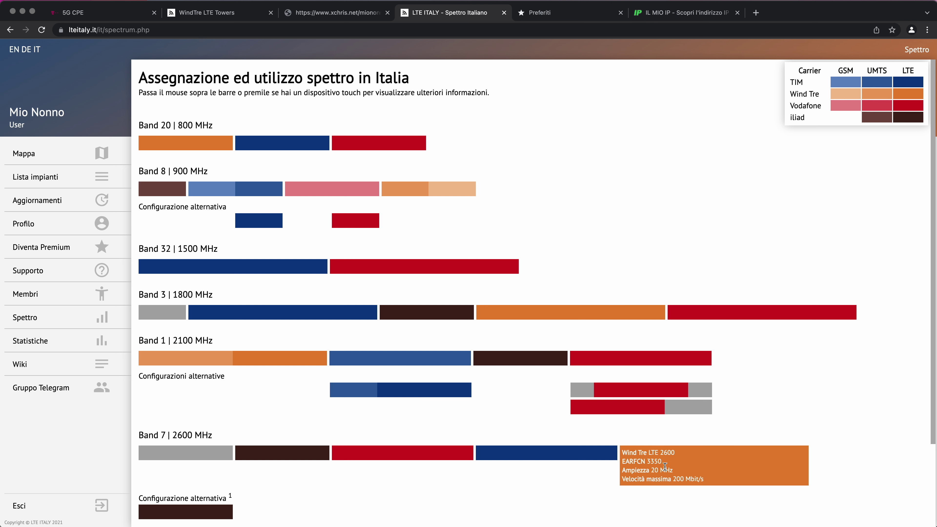
mouse_move(568, 452)
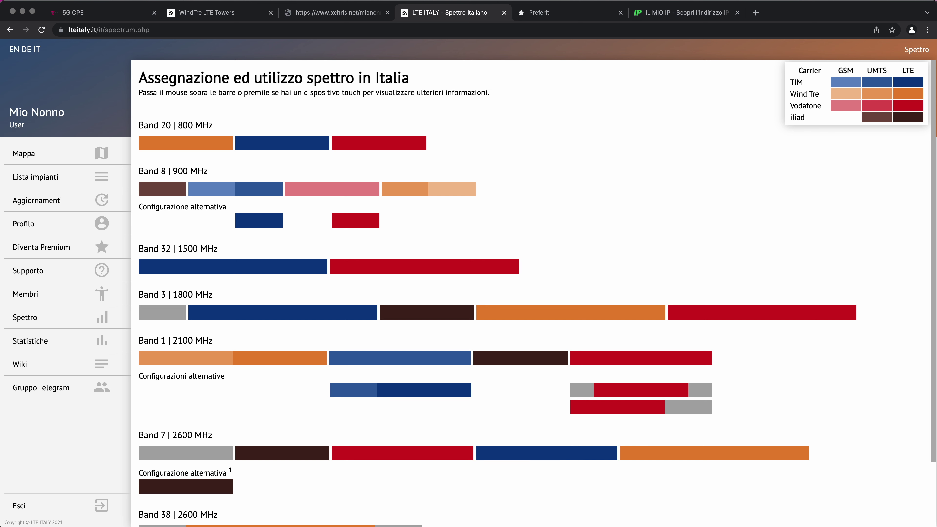
Return to the router's Debug Page and review the PCI field under Cell Lock.
click(103, 14)
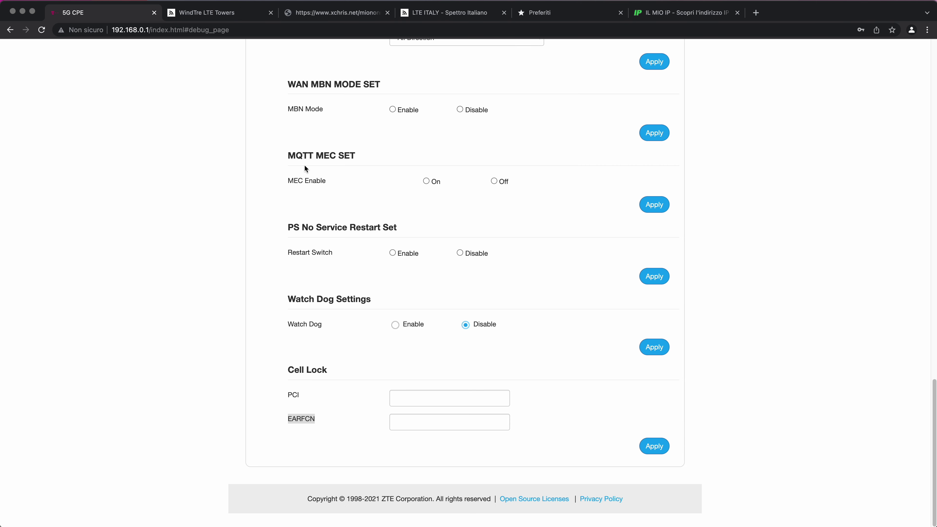
scroll(214, 181, up, 20)
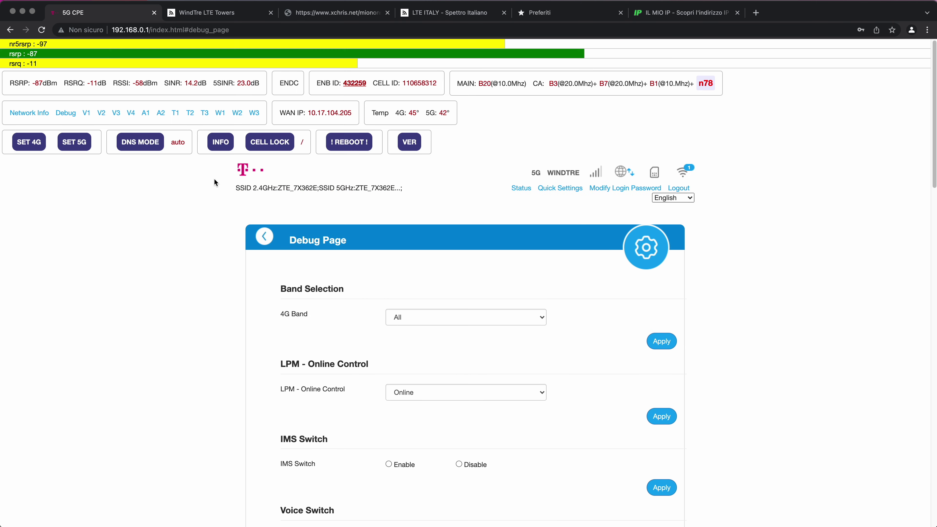
scroll(214, 181, down, 20)
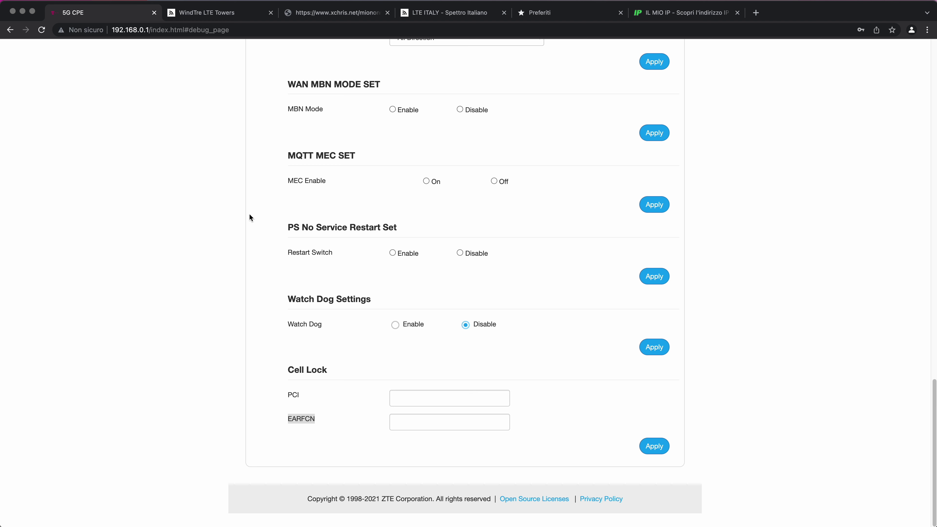
click(298, 397)
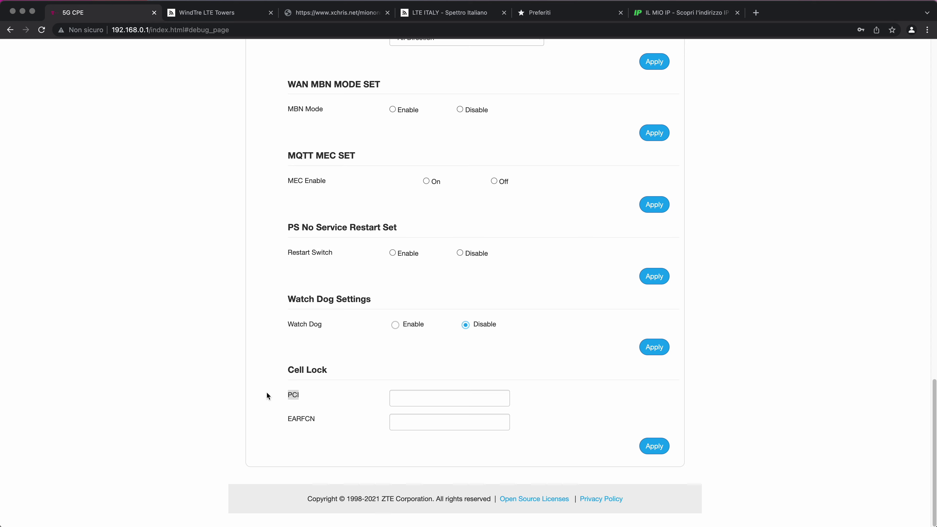
Display the PCI and EARFCN list of the connected bands and compare it with the main and aggregated bands.
scroll(266, 392, up, 20)
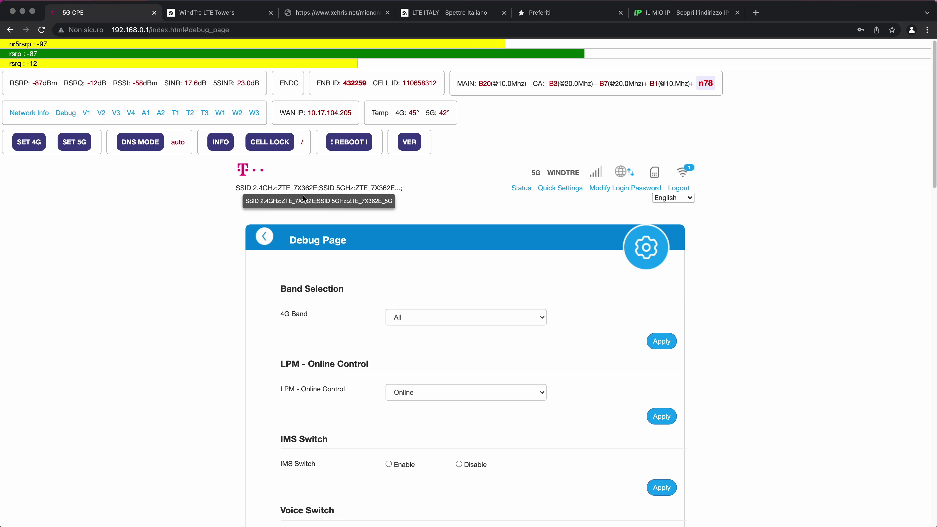
click(218, 143)
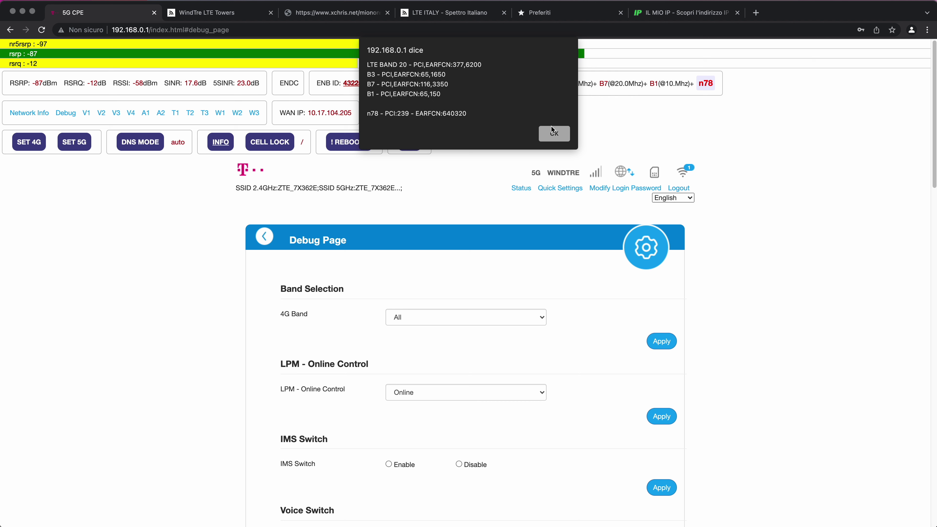
click(566, 134)
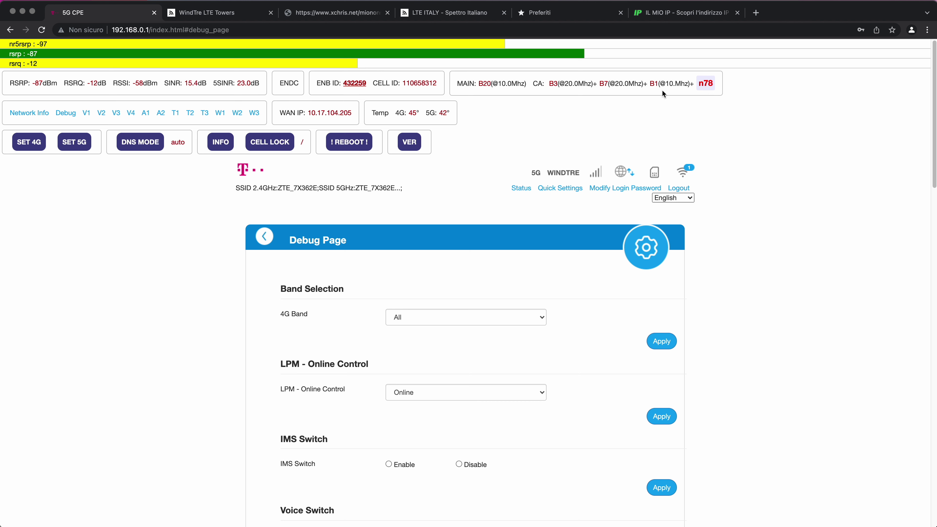
click(223, 142)
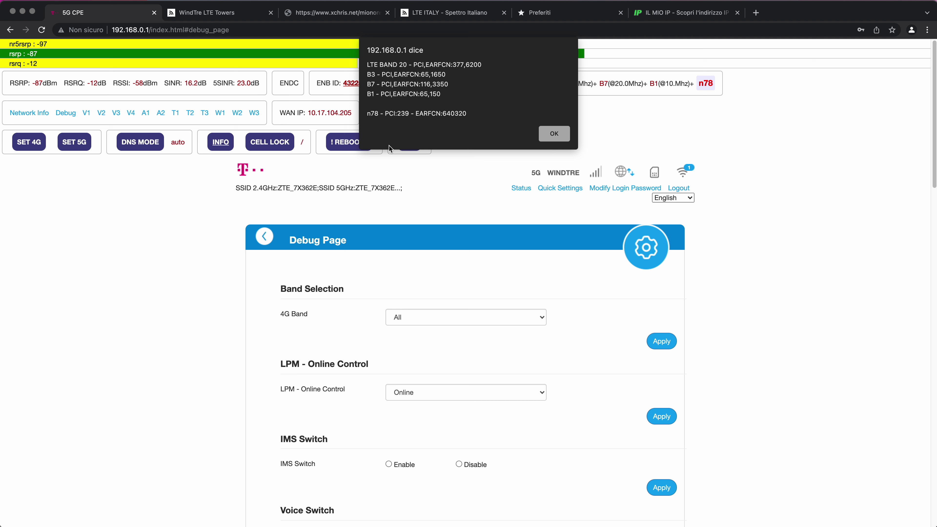
click(560, 133)
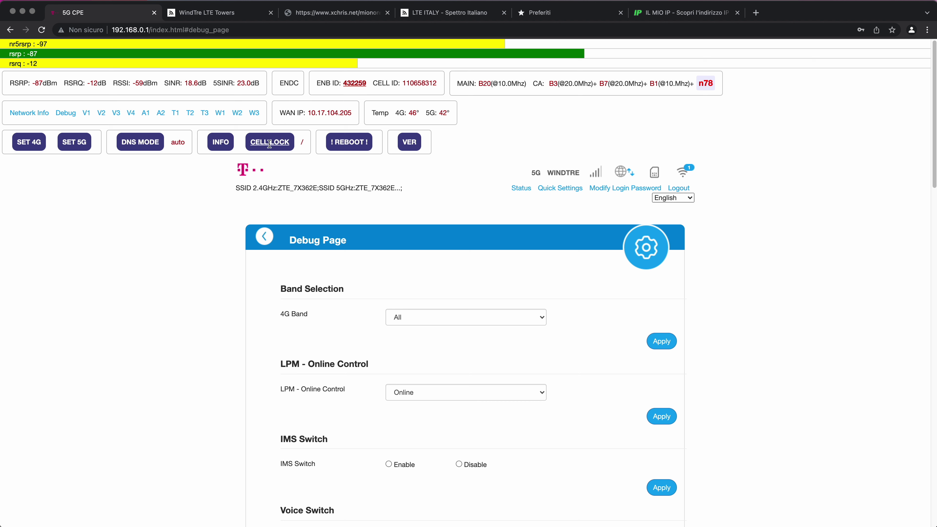
Open the cell lock prompt to examine its default PCI,EARFCN entry, and dismiss it without locking.
click(269, 143)
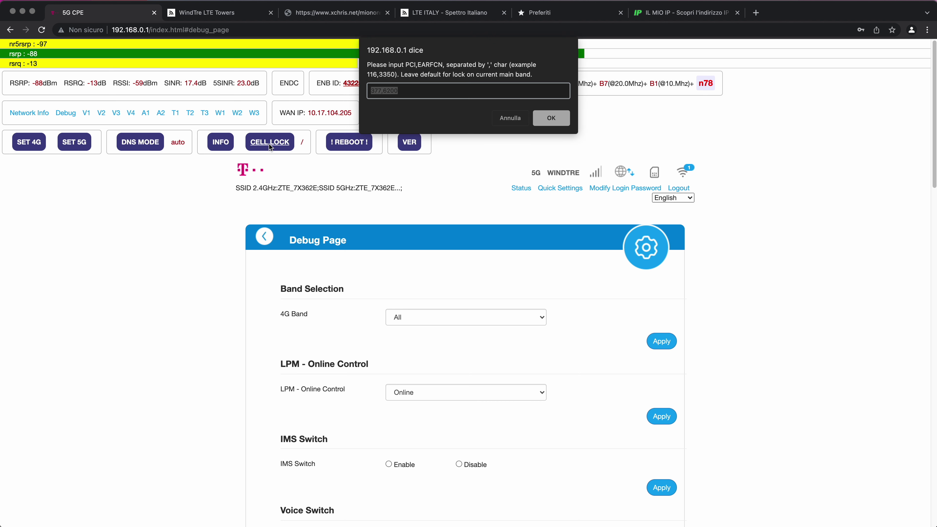
click(409, 92)
click(509, 122)
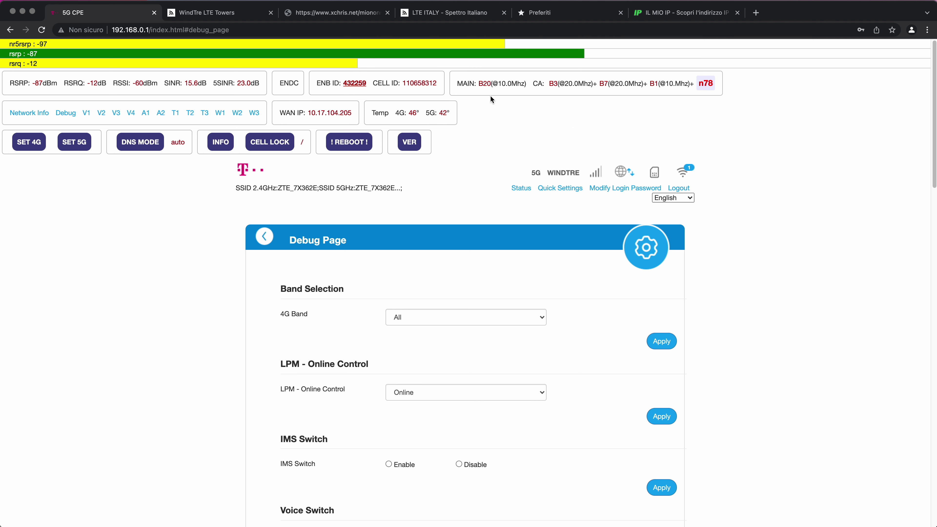
Try to cell lock on the current main band with the default PCI,EARFCN, answering the confirmation with YESd.
click(275, 144)
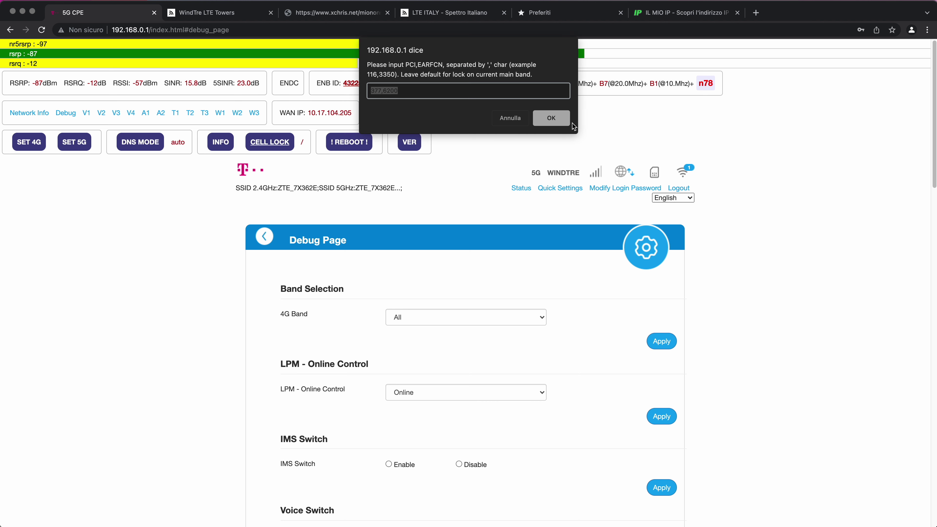
click(551, 119)
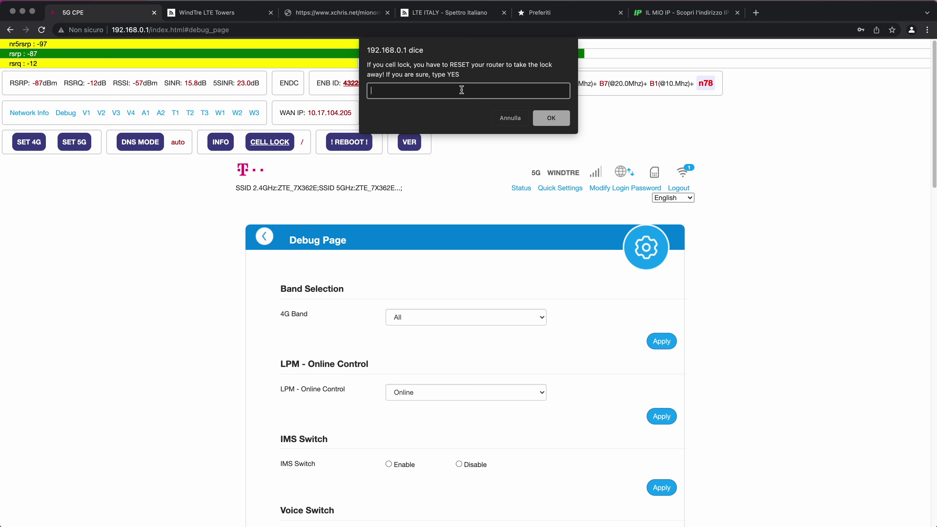
text(YESd)
key(Return)
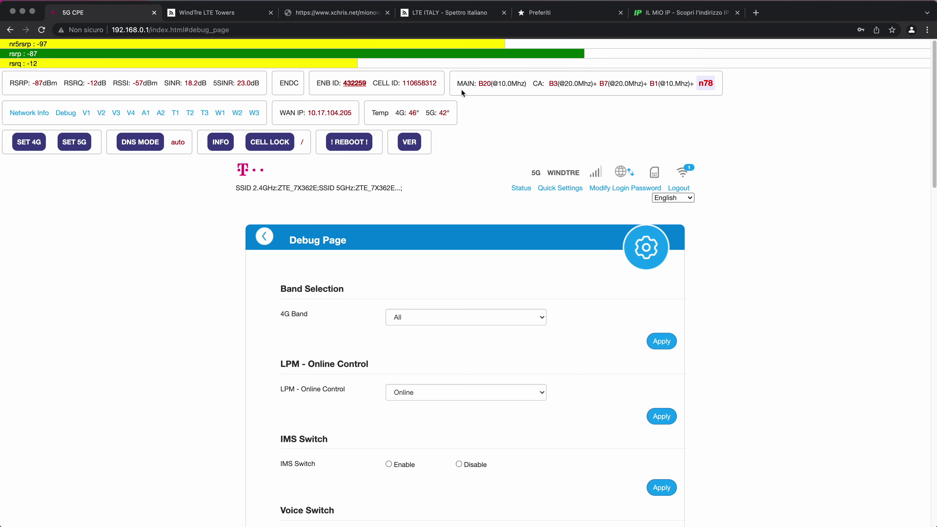
Try a cell lock with the invalid PCI,EARFCN entry flksdjflksdjflkj, confirming it with YES, and dismiss the response.
click(264, 145)
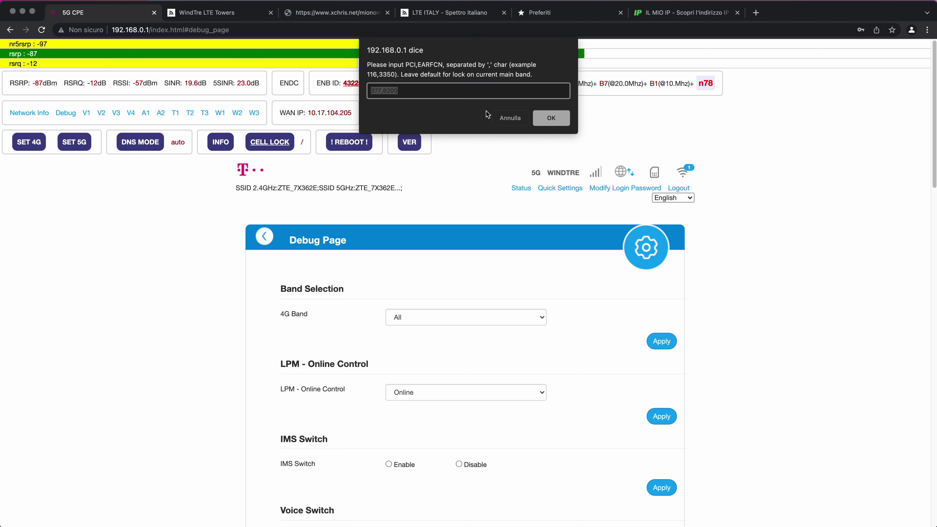
text(flksdjflksdjflkj)
click(556, 123)
text(YES)
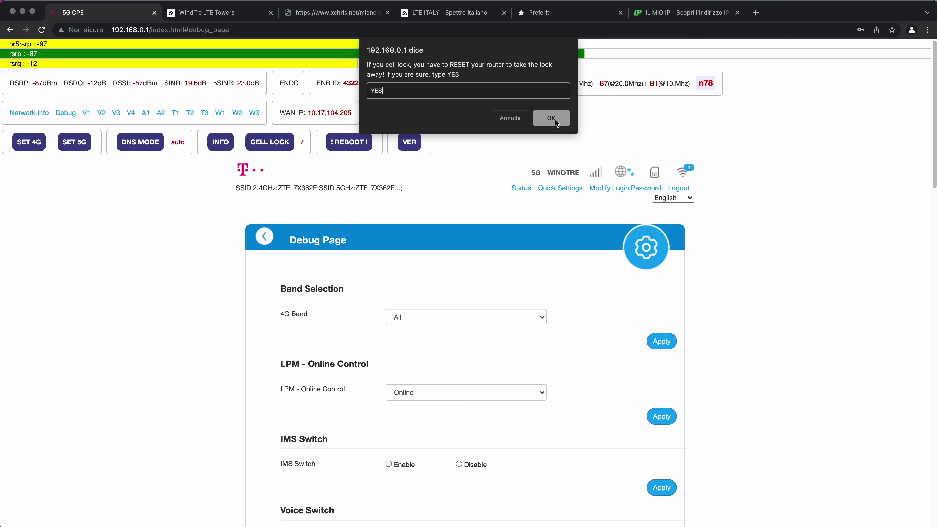
click(551, 118)
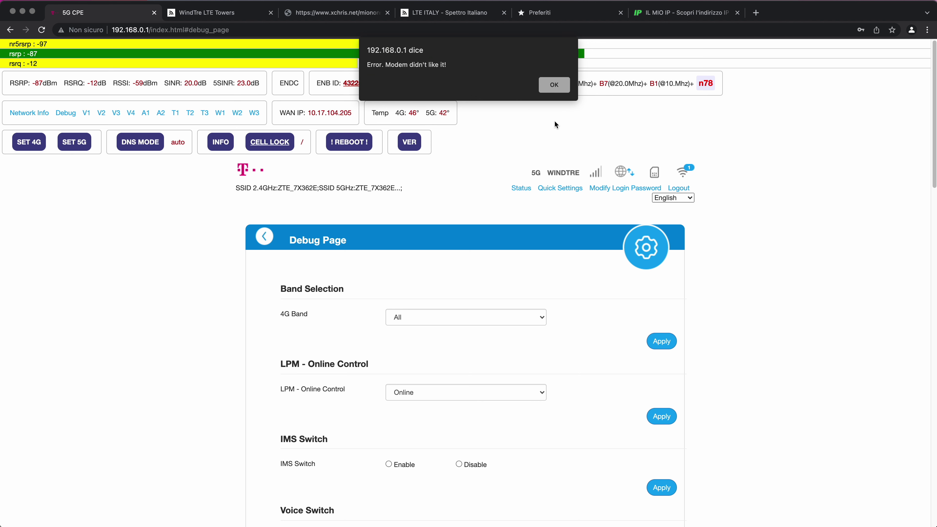
click(553, 84)
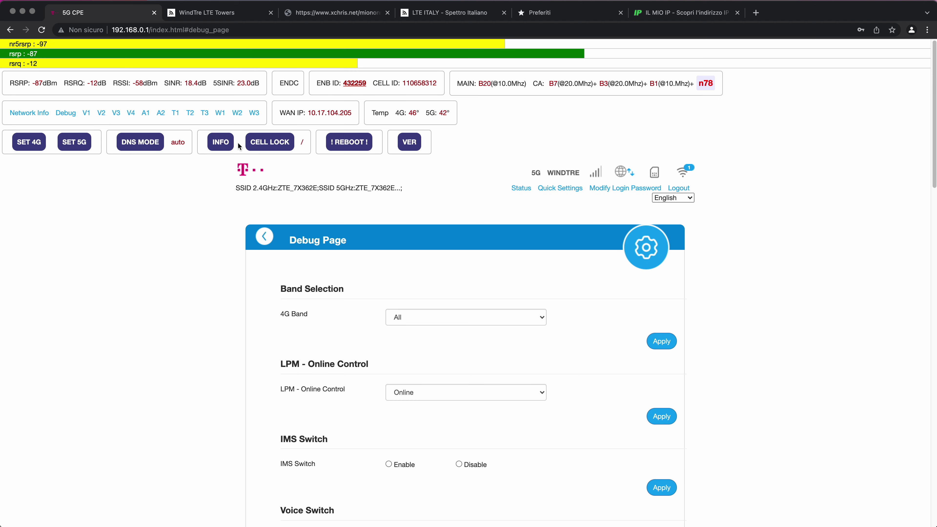
Check the PCI and EARFCN of the connected bands again after the cell lock attempts.
click(224, 143)
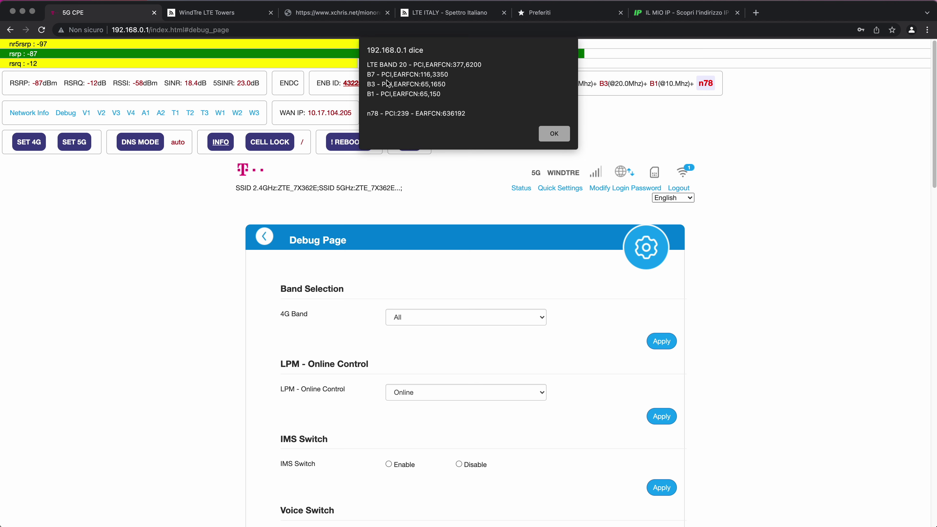
click(556, 135)
Restrict 4G to band 7 and examine the cell lock prompt's default PCI,EARFCN entry without locking.
click(37, 146)
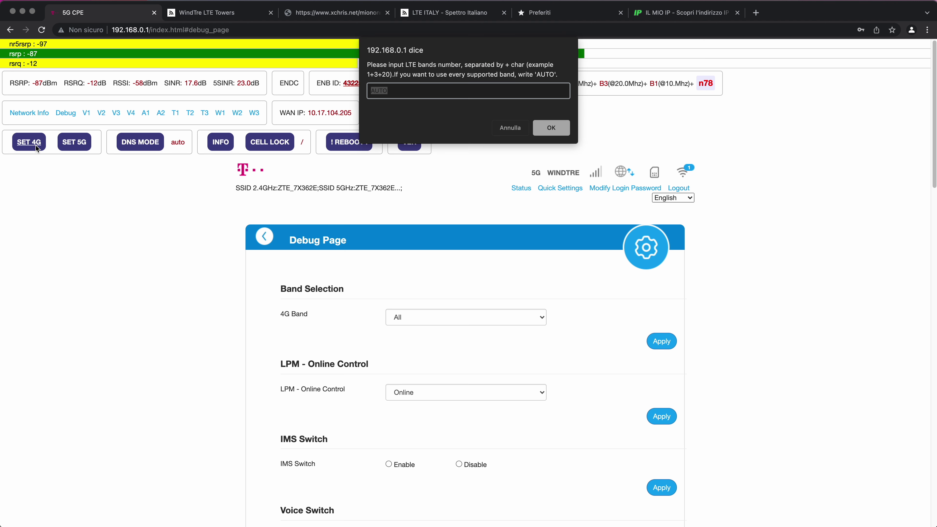
text(7)
key(Return)
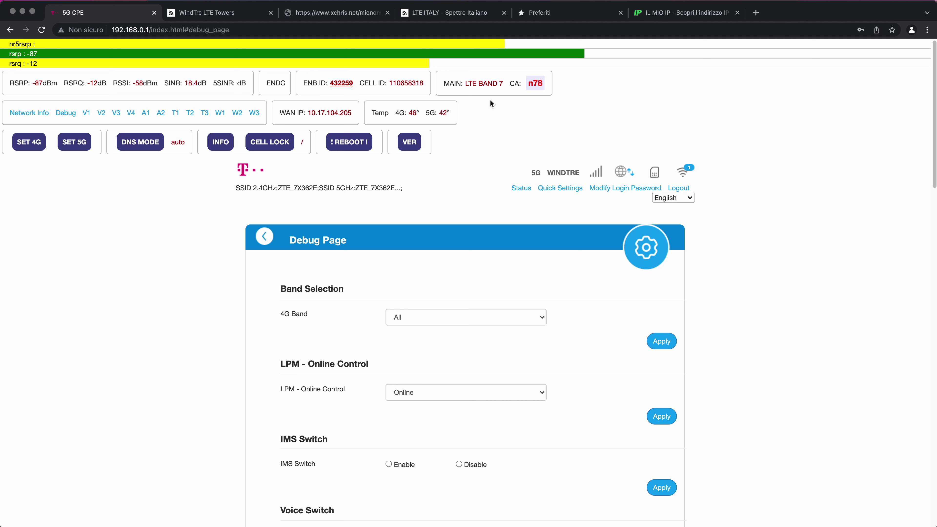
click(270, 141)
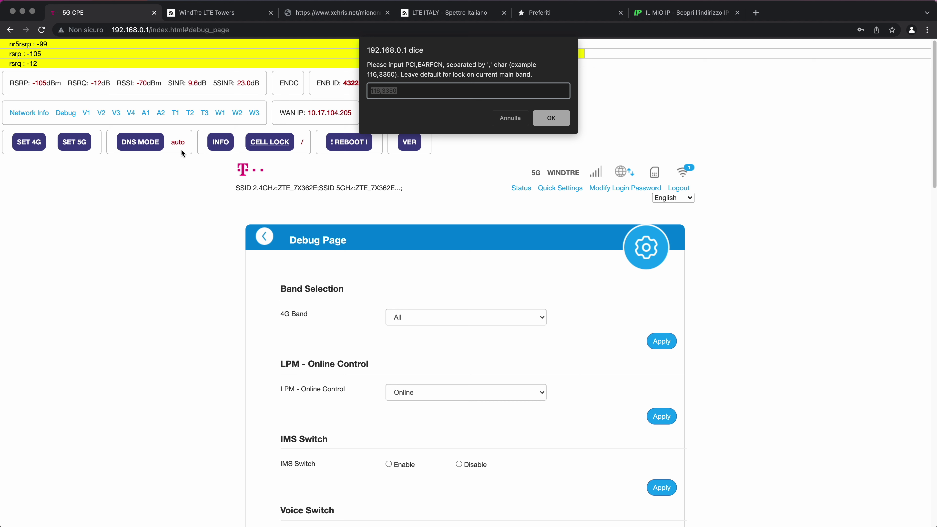
click(521, 117)
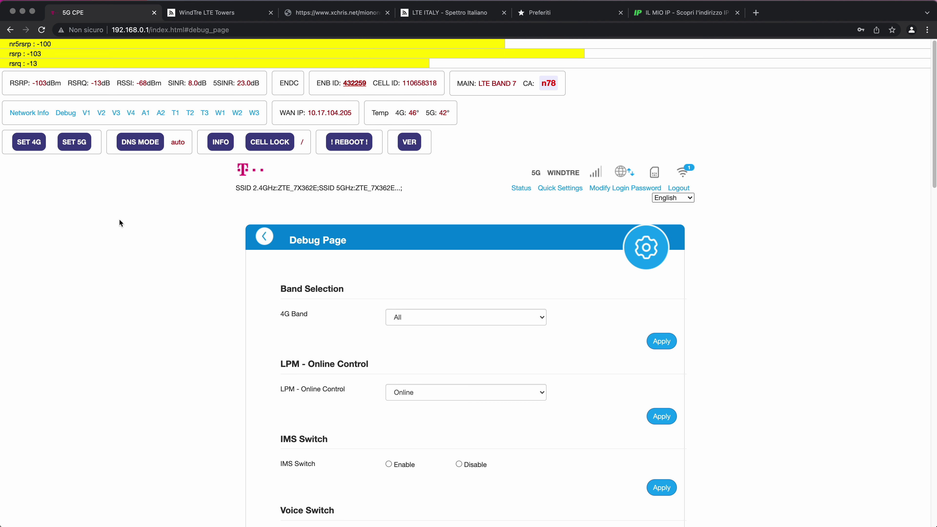
Set the 4G band selection back to AUTO and check the PCI and EARFCN of the connected bands.
click(22, 147)
key(Escape)
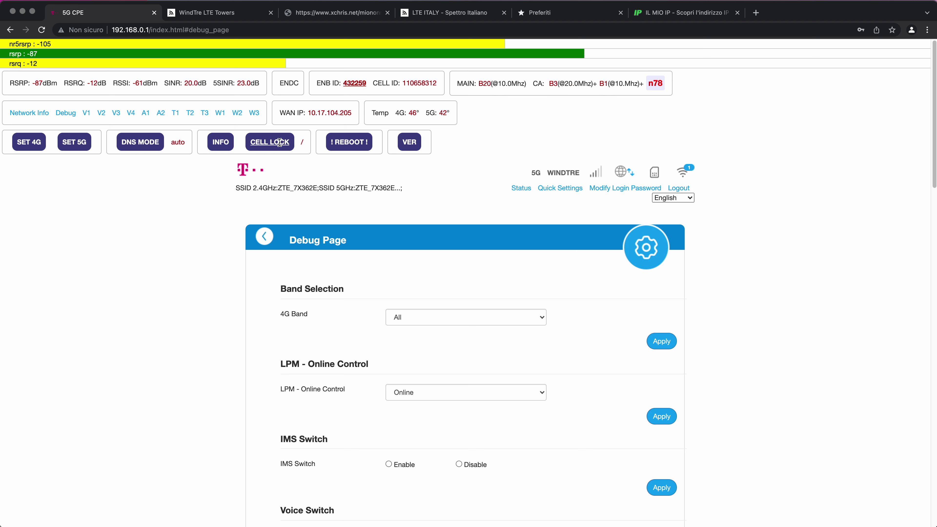
click(227, 146)
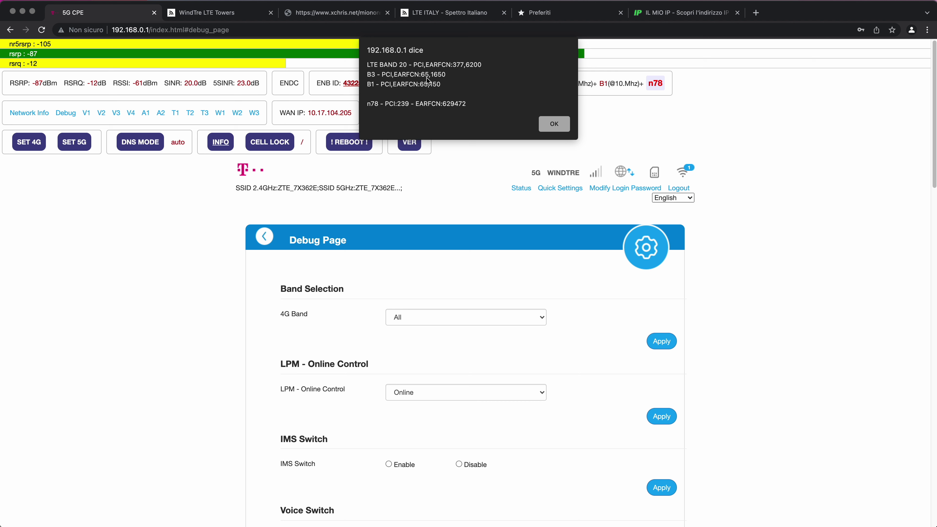
click(541, 122)
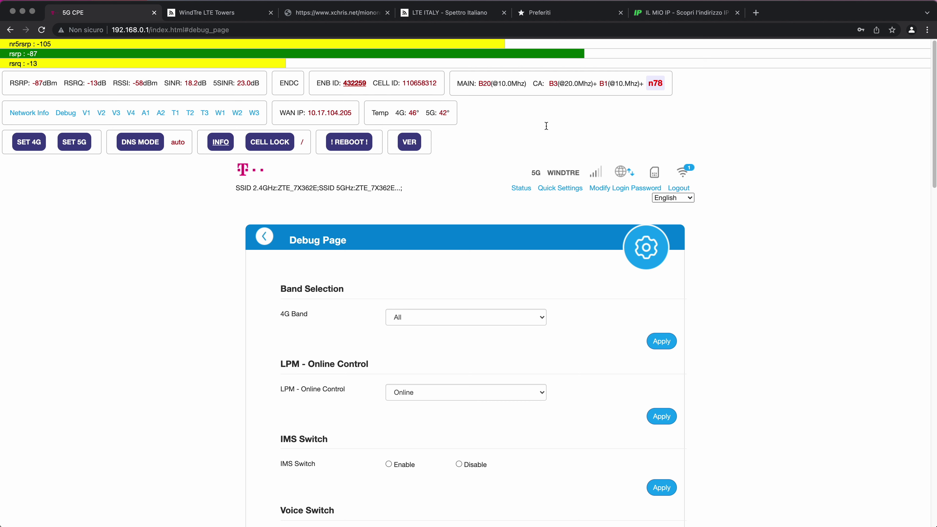
Cell lock the router to PCI,EARFCN 65,1650, confirming with YES, and acknowledge the response.
click(282, 144)
text(65)
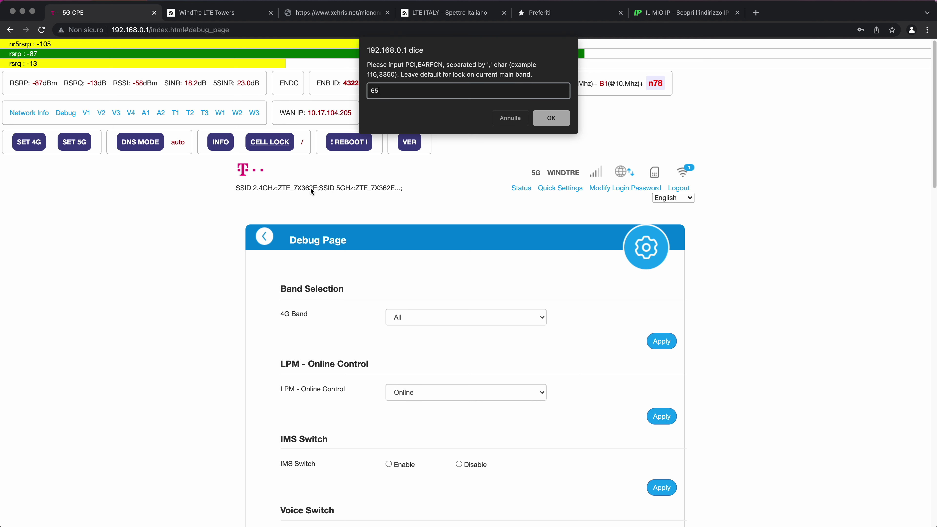
text(,1650)
click(551, 119)
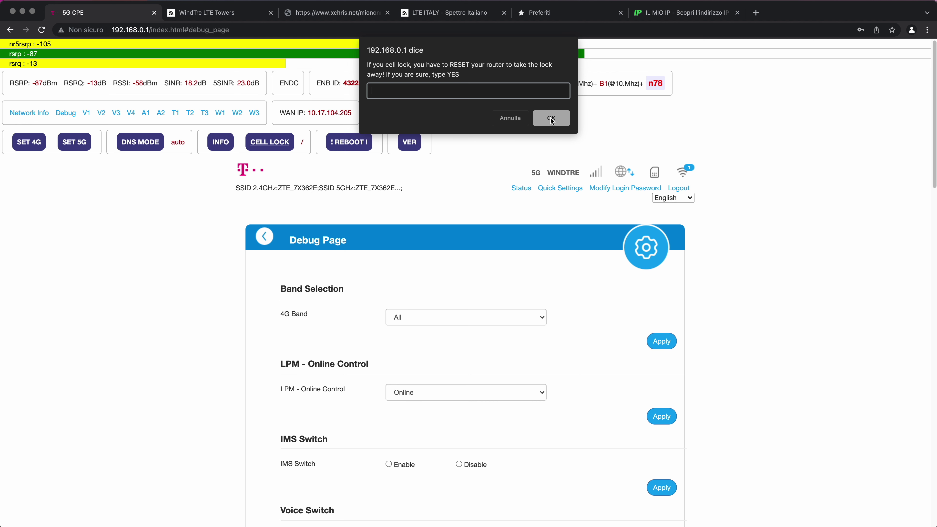
text(YES)
click(545, 117)
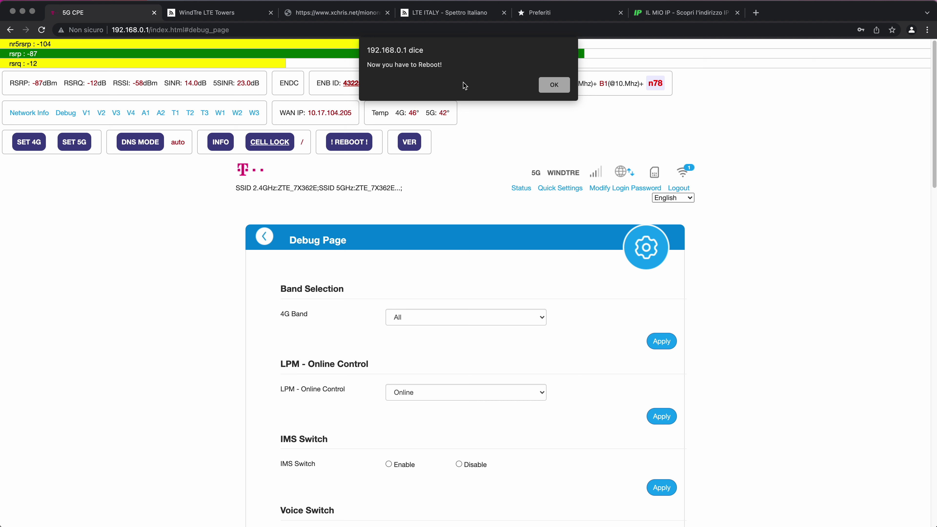
click(554, 84)
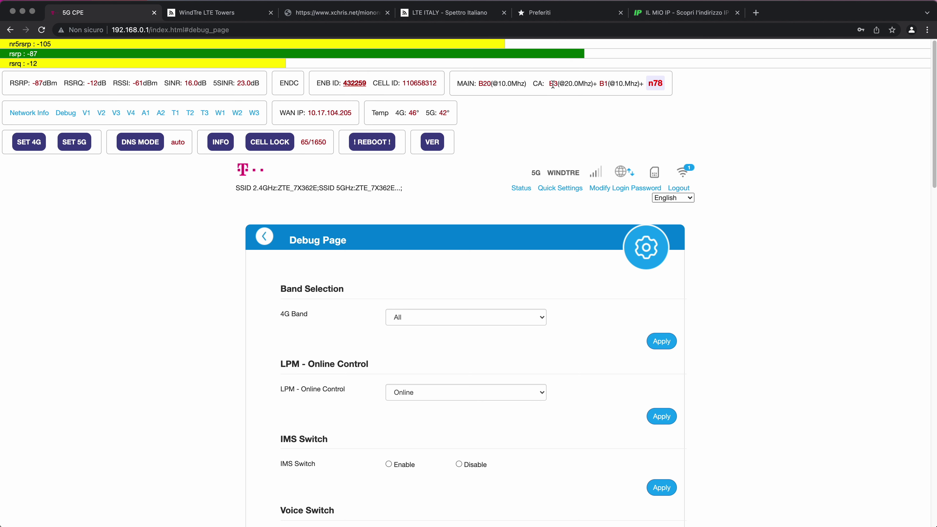
triple_click(322, 144)
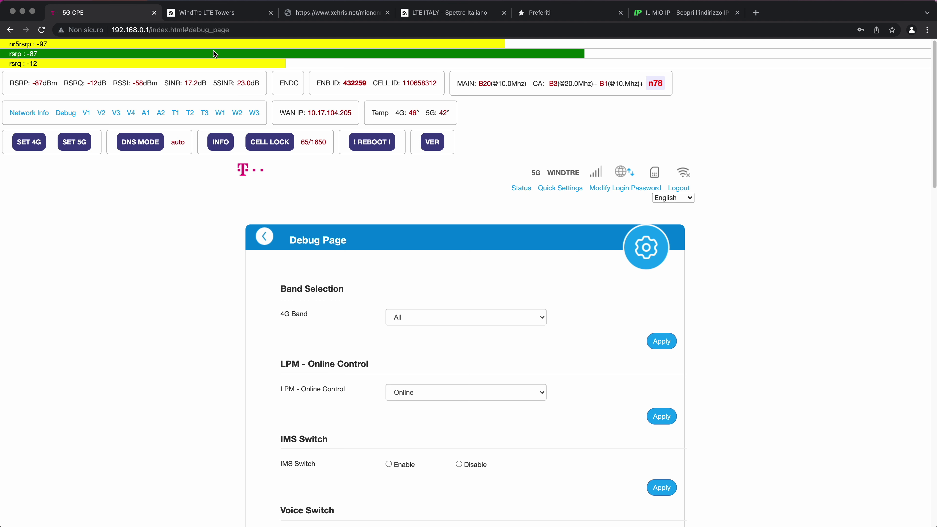
click(42, 30)
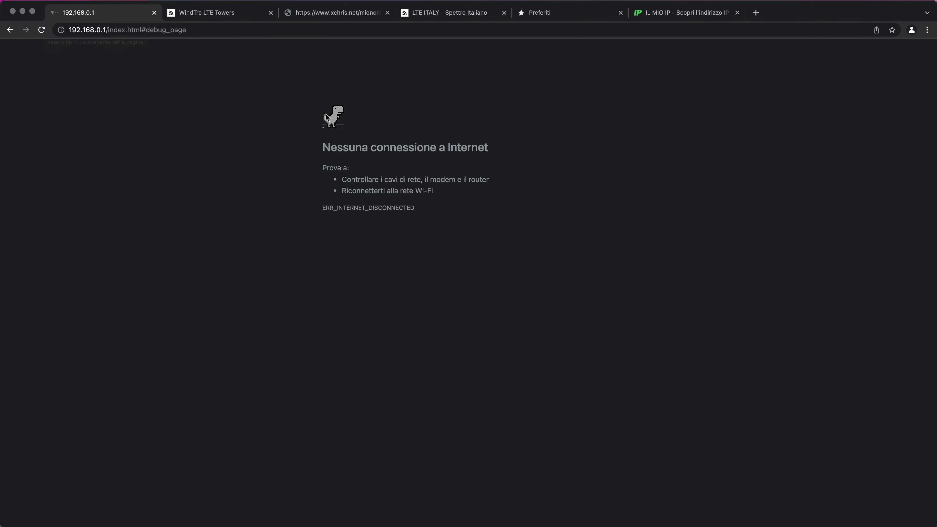
click(458, 237)
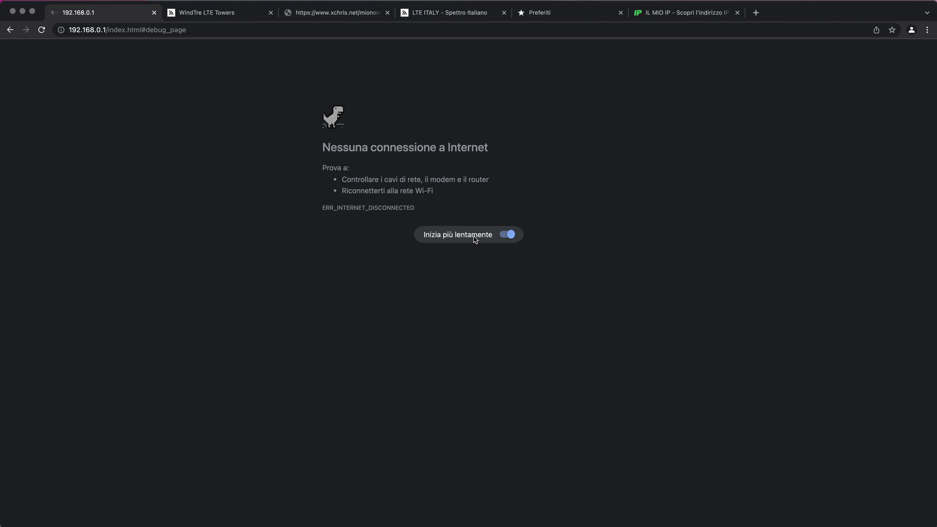
click(338, 120)
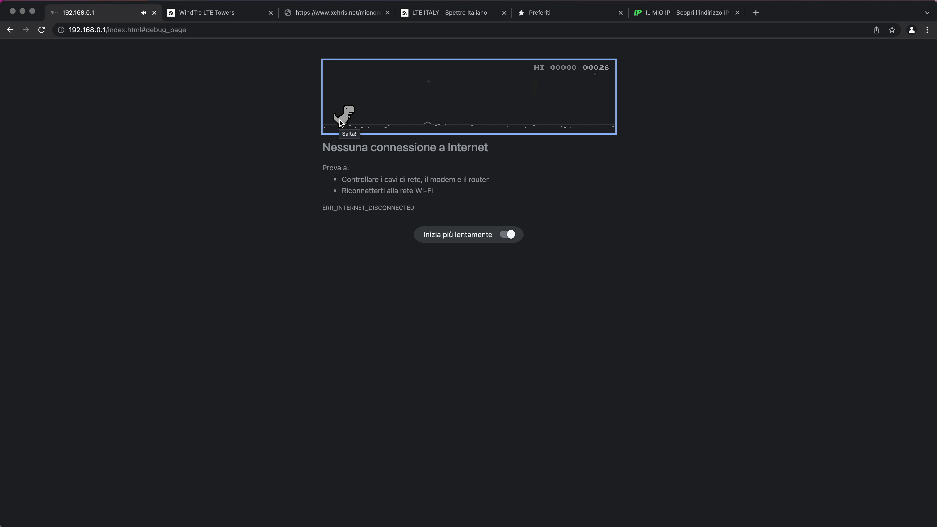
click(340, 123)
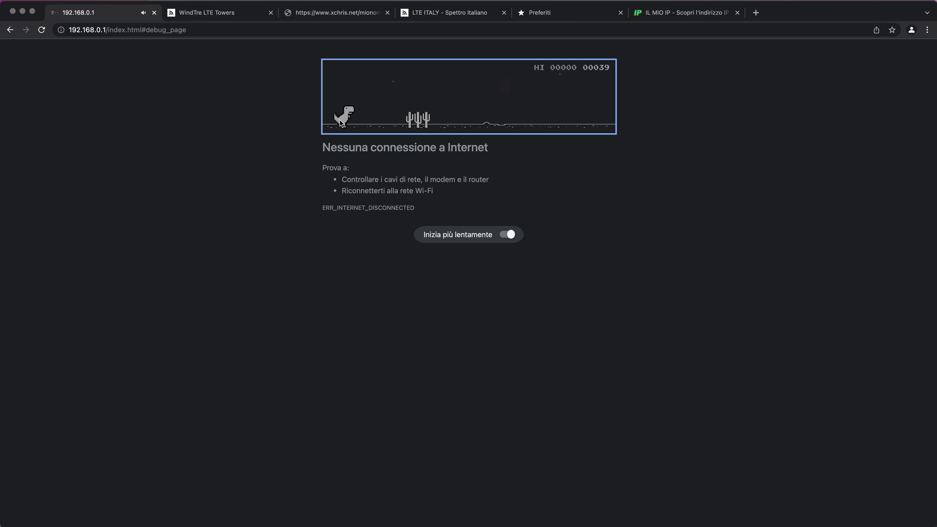
click(340, 123)
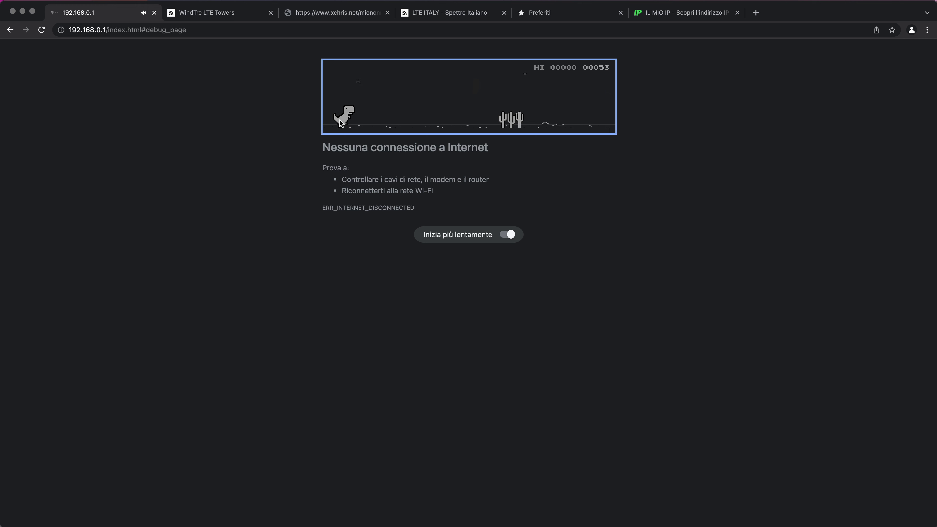
click(340, 123)
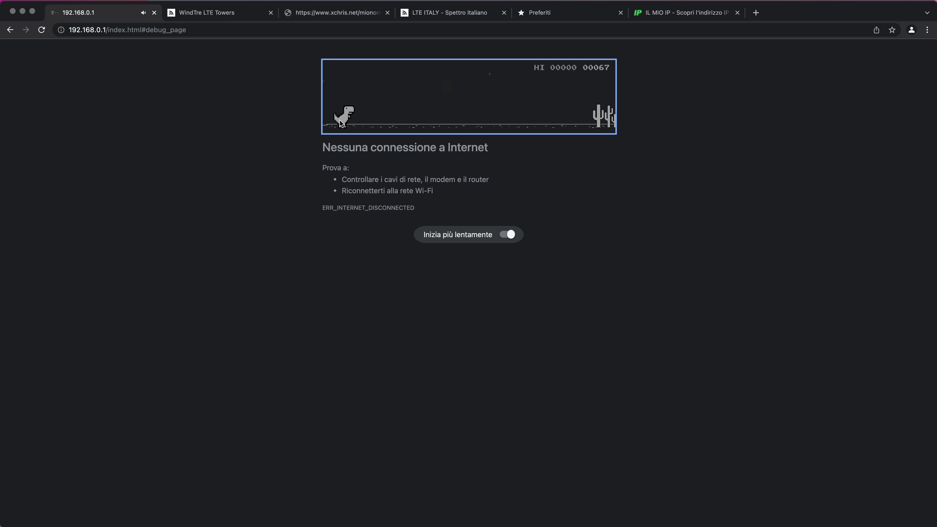
click(340, 123)
click(340, 123)
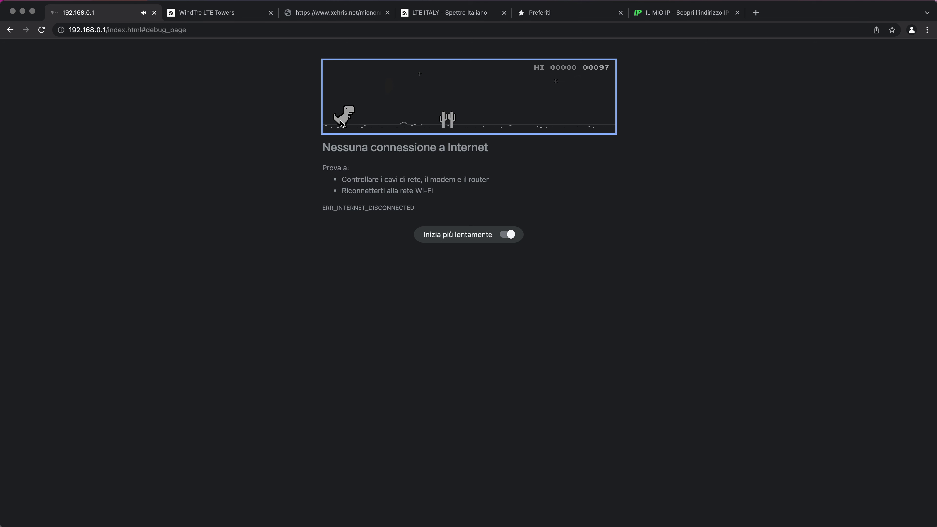
click(340, 123)
Reload the router page and log in with the saved login password.
click(42, 30)
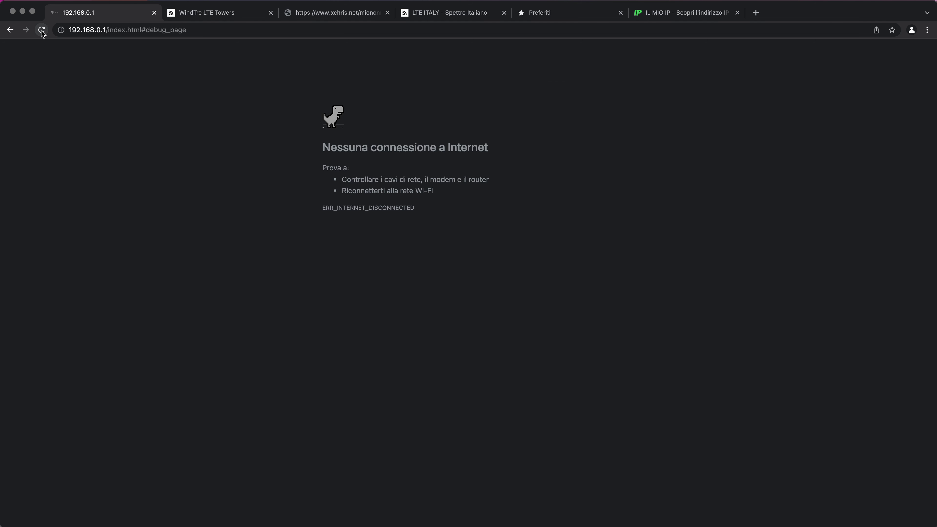
click(42, 30)
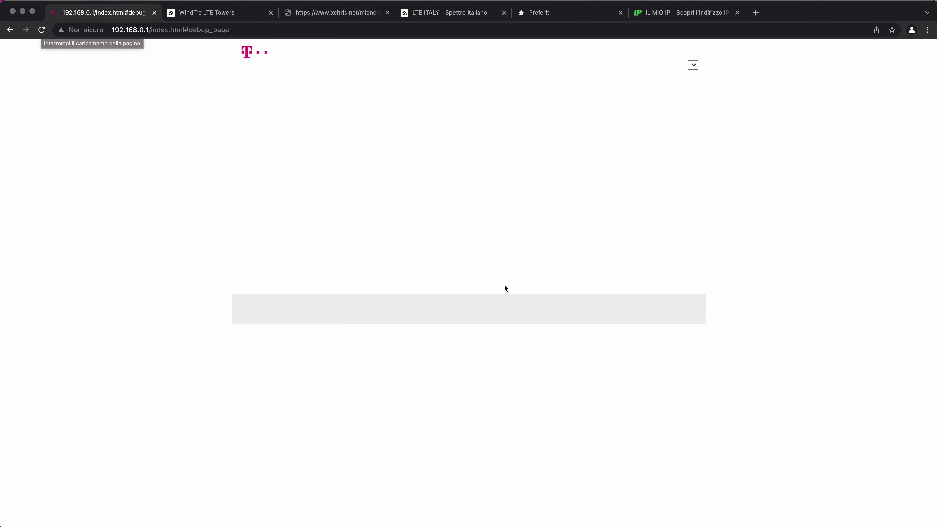
click(412, 157)
click(416, 184)
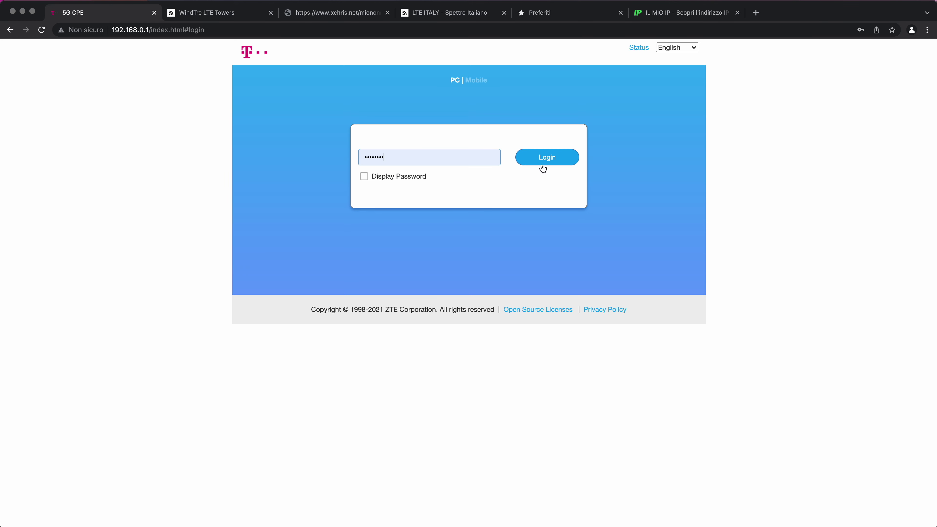
click(537, 164)
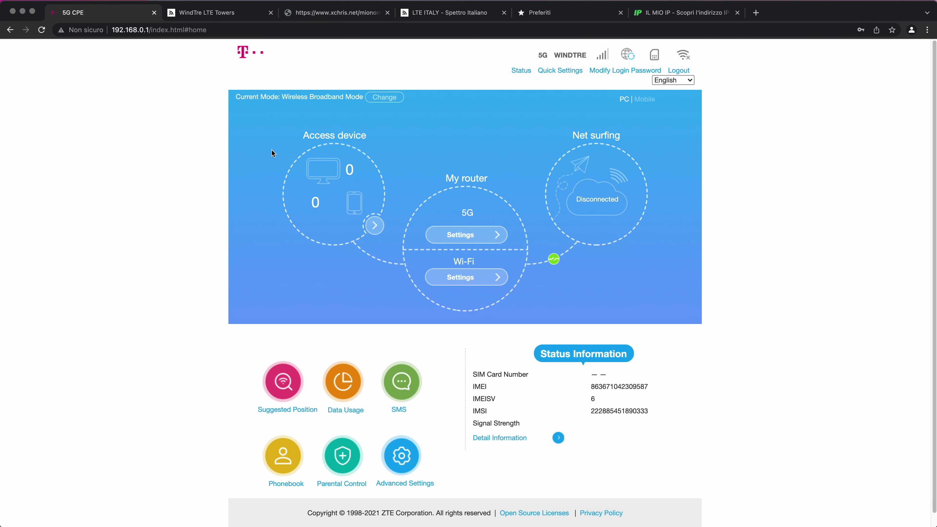
Run the 801 bookmarklet on the router home page and restrict 4G to band 3.
click(63, 1)
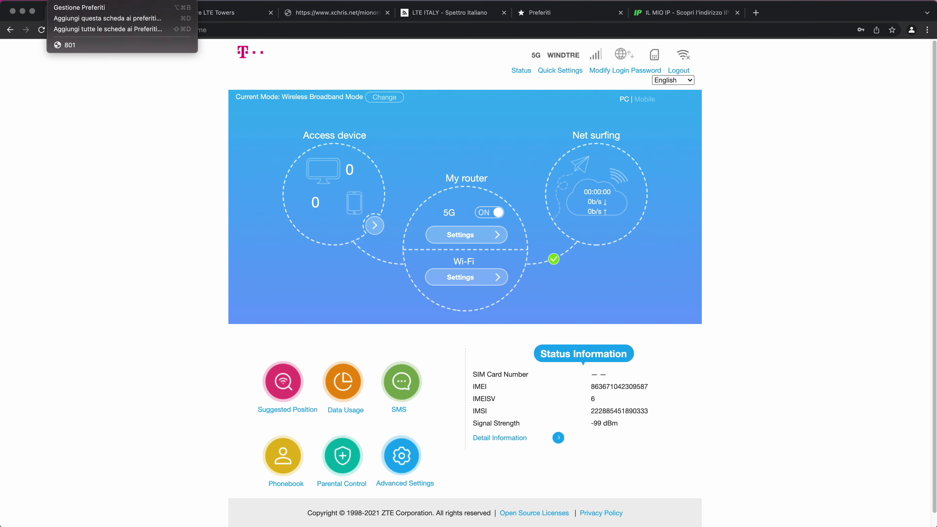
click(69, 46)
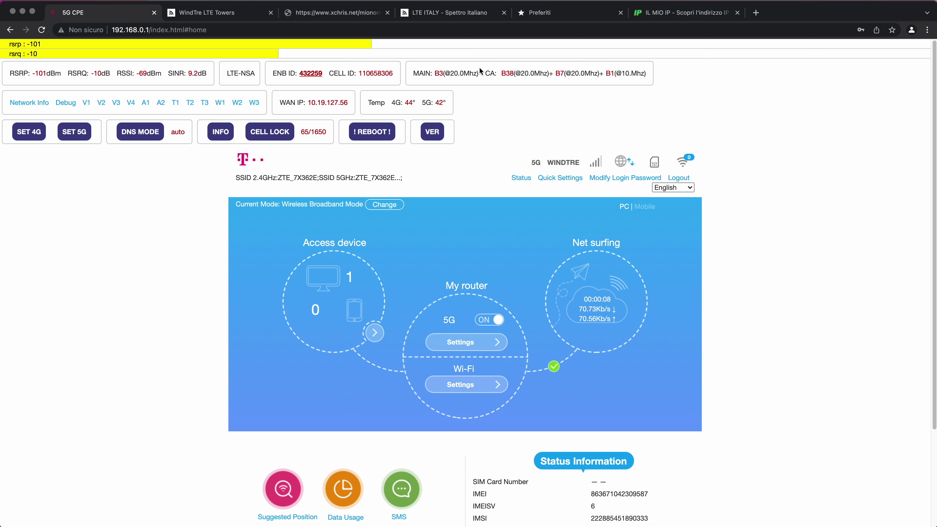
click(30, 132)
text(3)
key(Return)
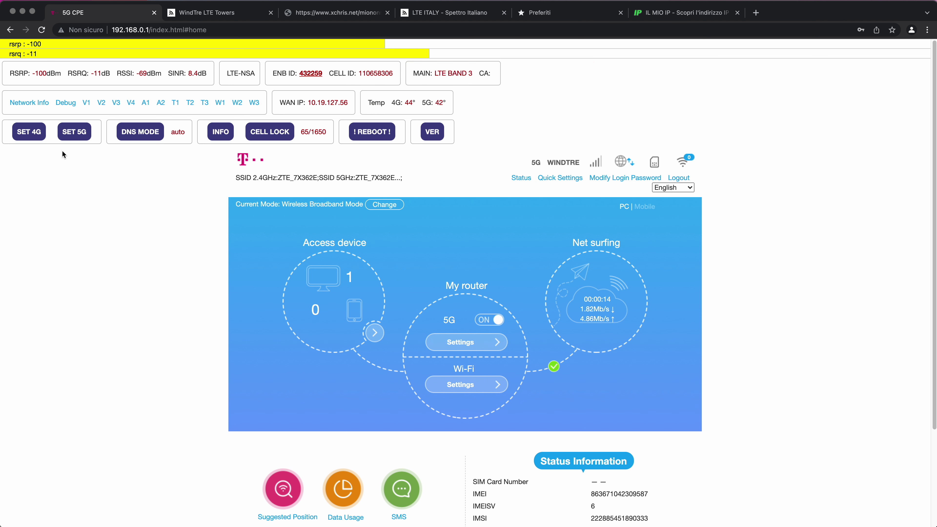
Return the 4G band selection from band 3 to AUTO.
click(26, 139)
key(Return)
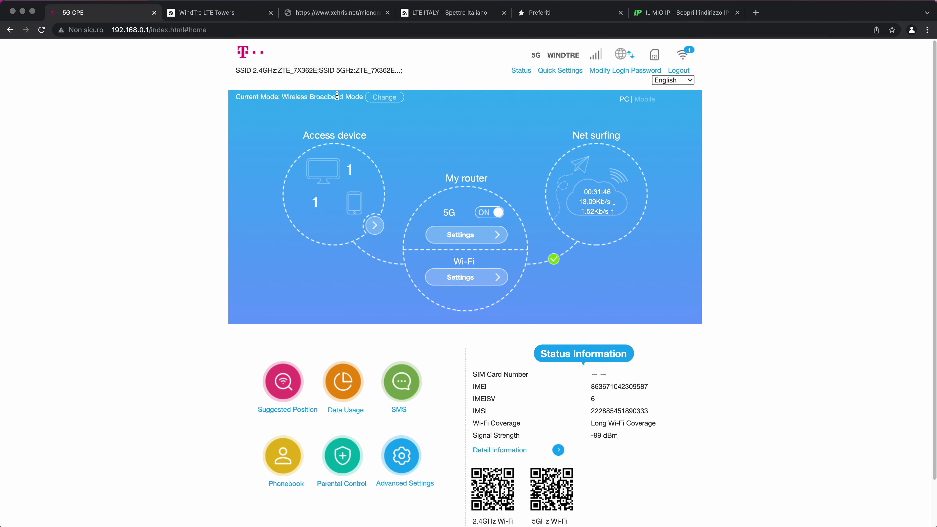
Open the VPN Client page from the other advanced settings and enter dskjhfkjdshfkjs as the username.
click(390, 486)
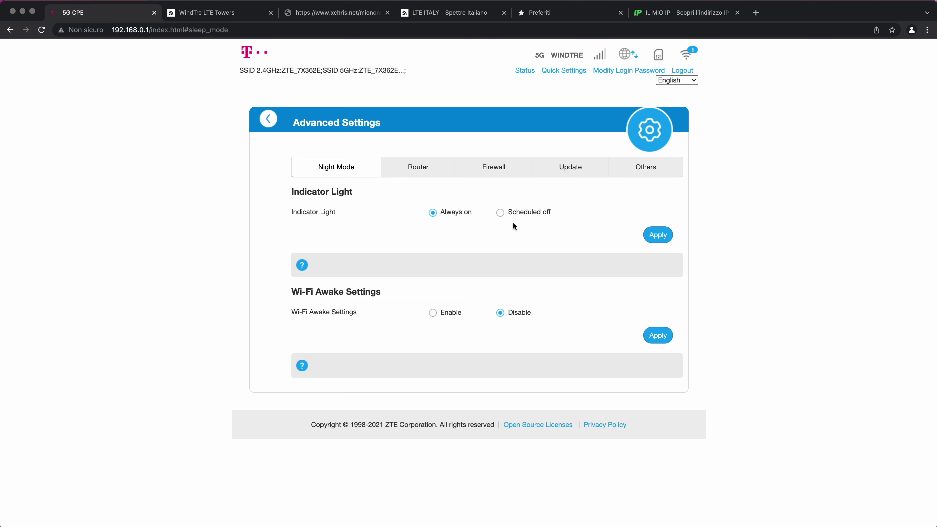
click(648, 167)
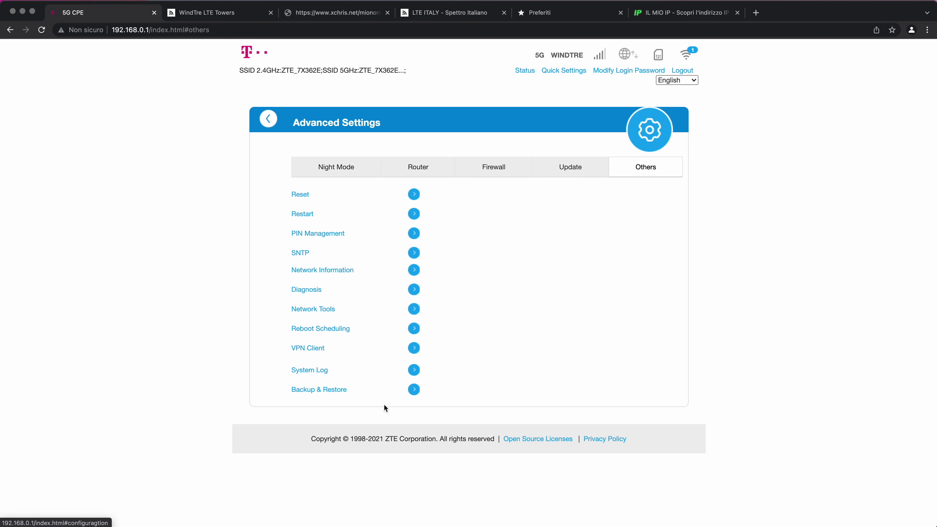
click(316, 348)
click(427, 209)
text(dskjhfkjdshfkjs)
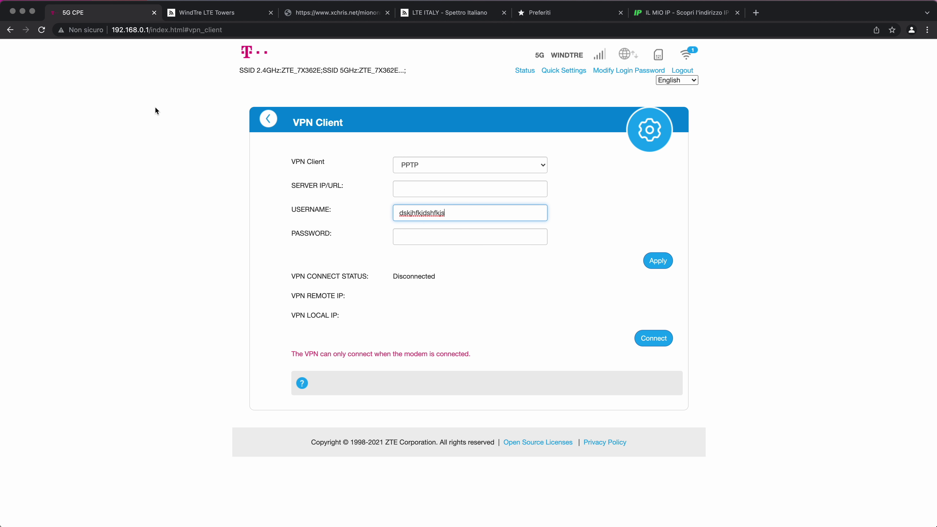
Run the 801 bookmarklet on the VPN Client page and test text entry in the username field, ending with sfjkhsdkjfhsdkjhfkjsdhfkjhfdskjsdhfdkjh.
click(65, 1)
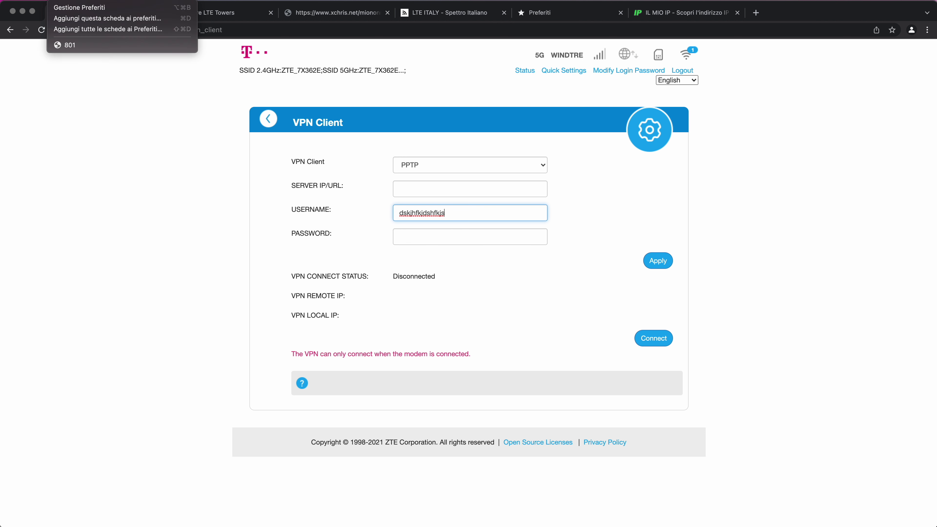
click(70, 44)
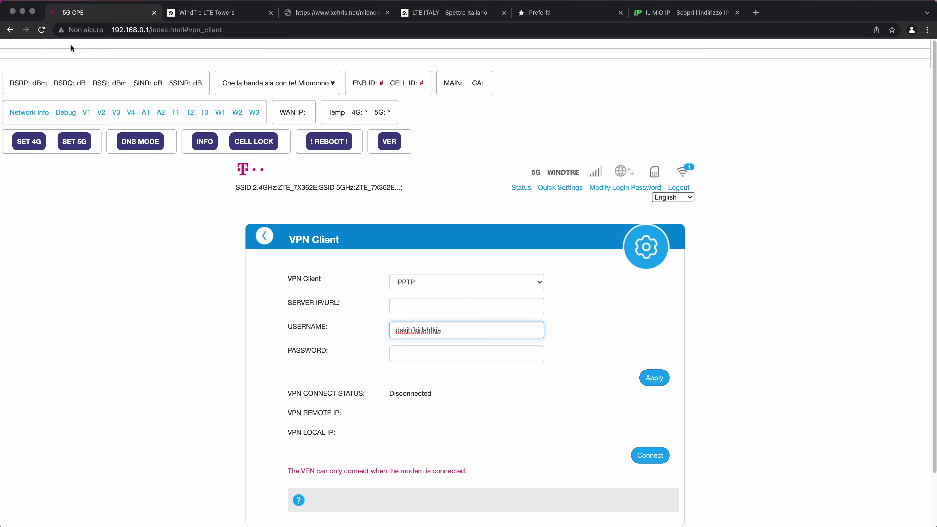
click(480, 321)
text(d)
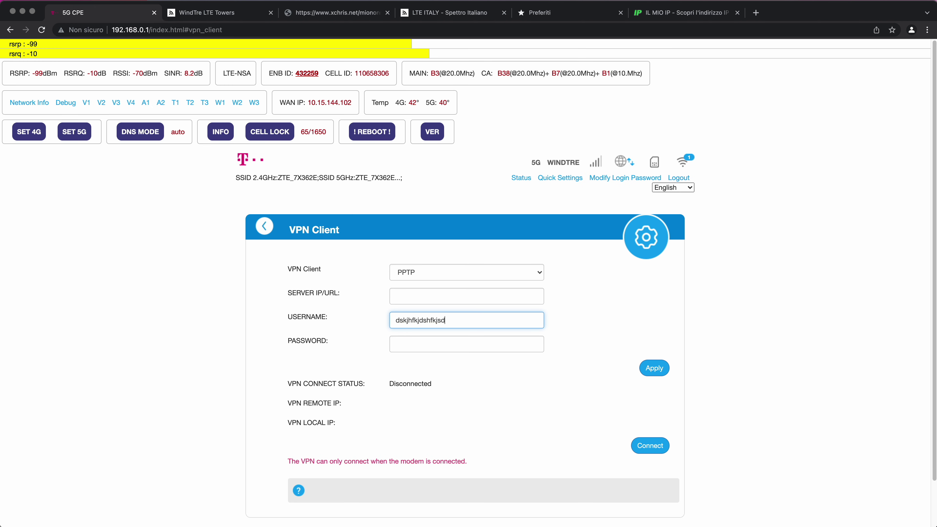
text(ddddddddsdasdasdasdsaddasd)
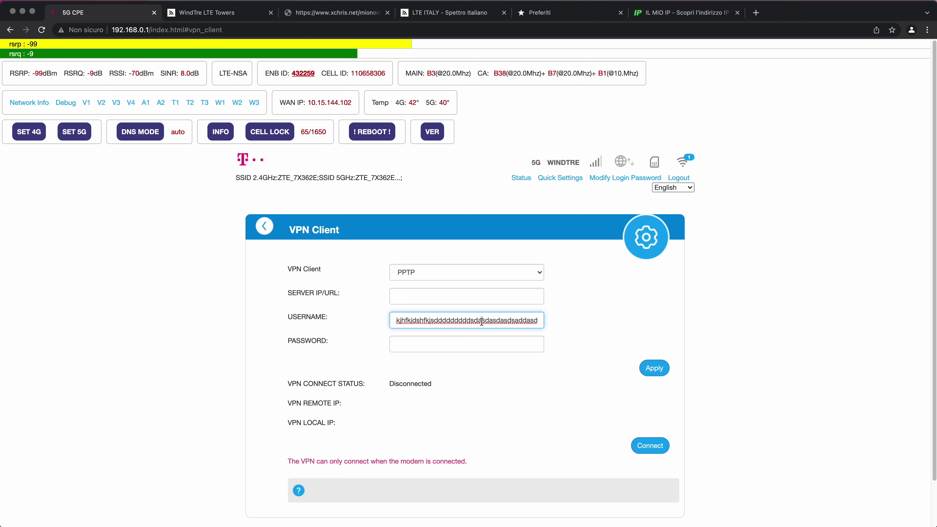
text(sfjkhsdkjfhsdkjhfkjsdhfkjhfdskjsdhfdkjh)
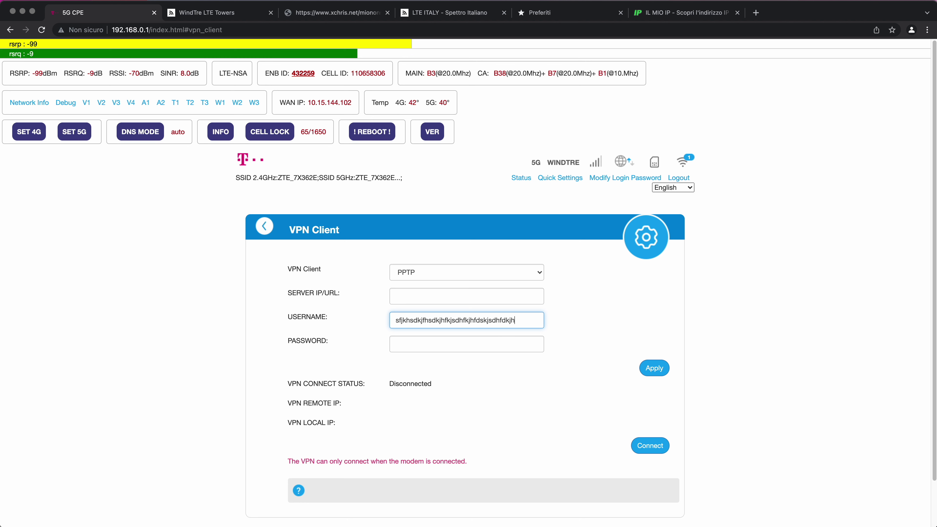